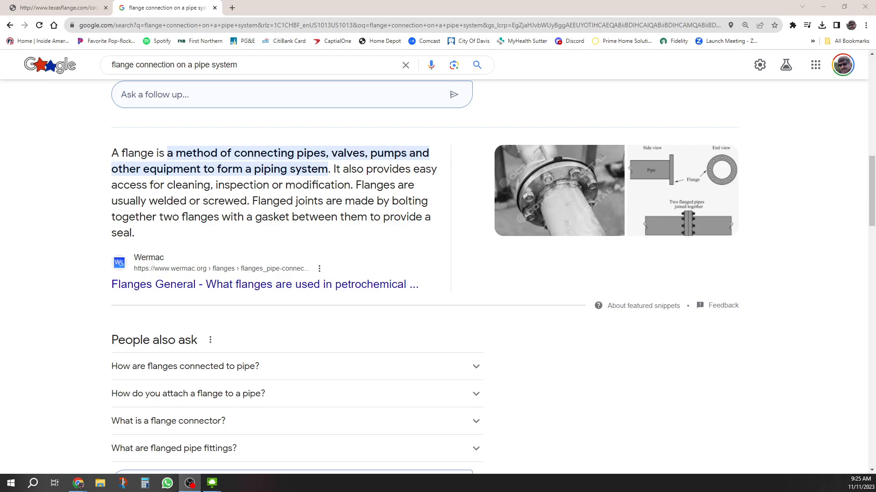
Examine the photo of the bolted pipe flange in the search results.
left_click(561, 178)
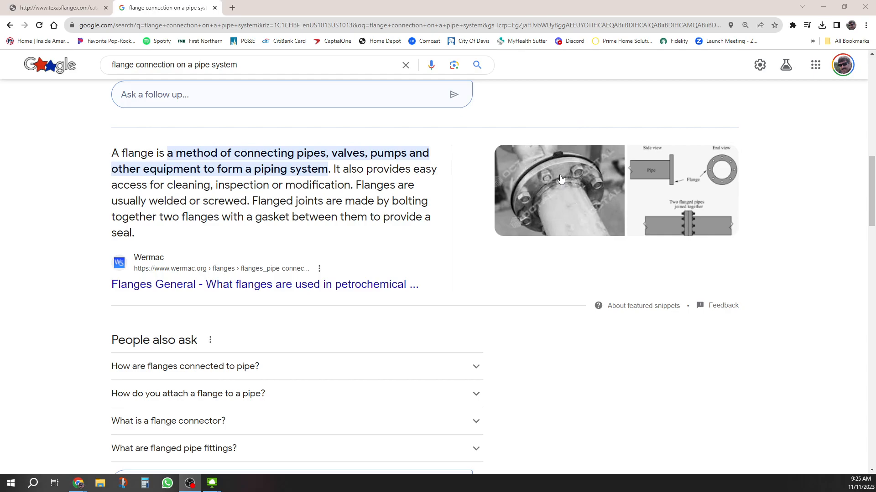
key("ctrl")
key("ctrl")
key("ctrl")
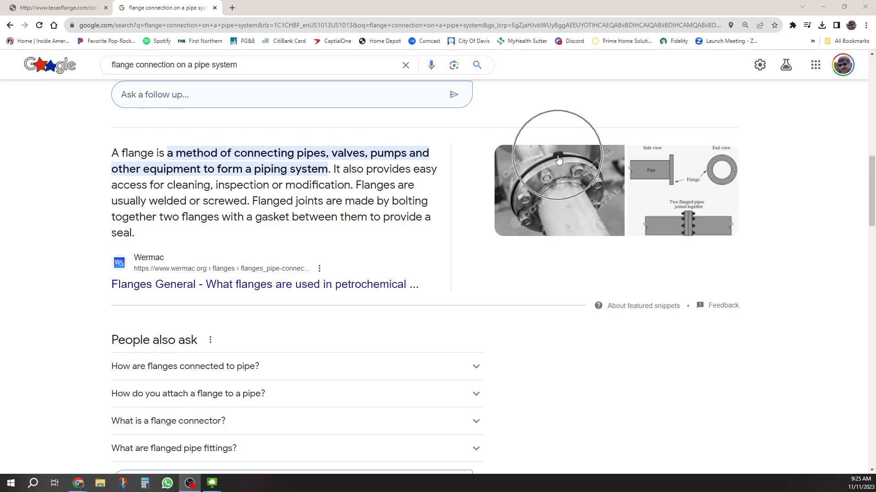
key("ctrl")
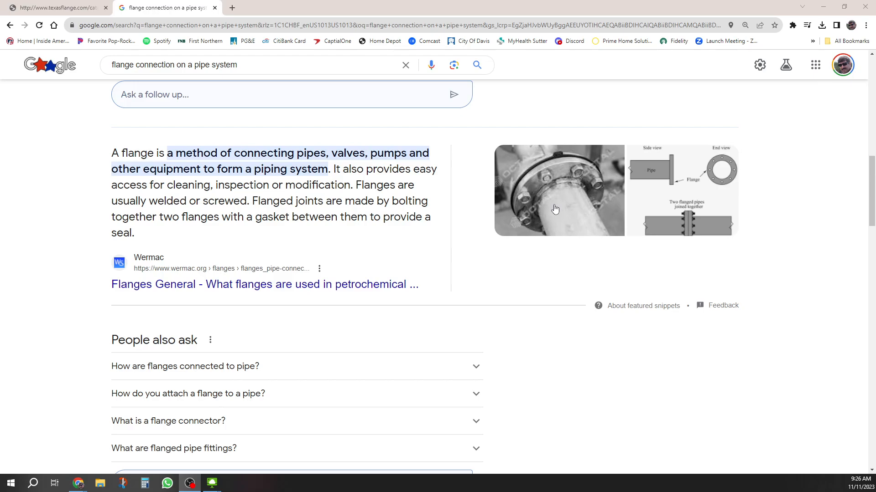
Switch to the flange catalog PDF and examine the Slip-On and Blind flange section drawings.
left_click(64, 11)
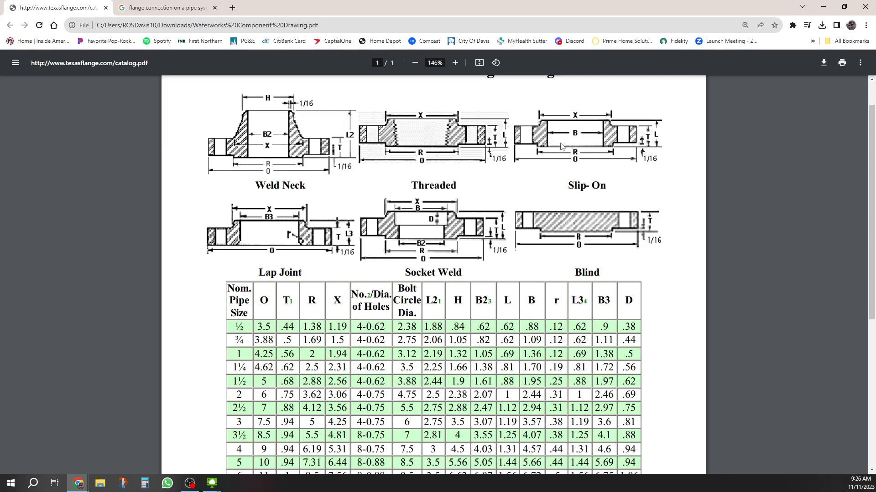
key("ctrl")
key("ctrl")
key("ctrl")
key("ctrl")
key("ctrl")
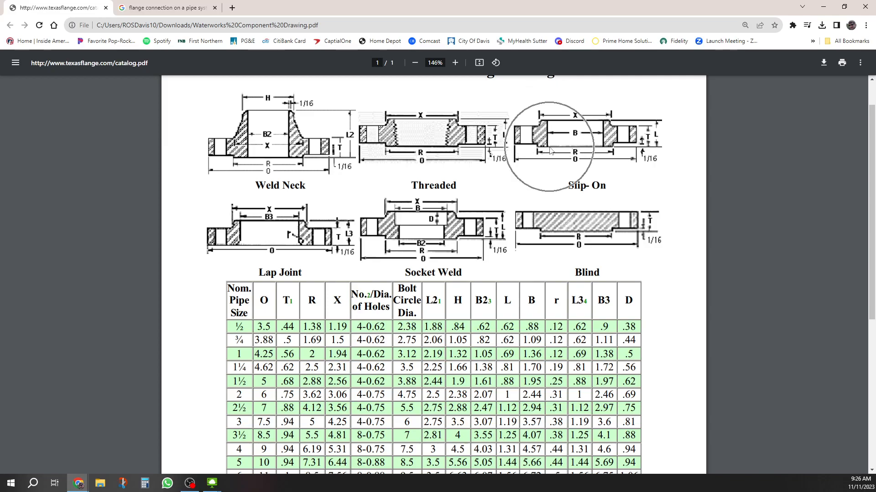
key("ctrl")
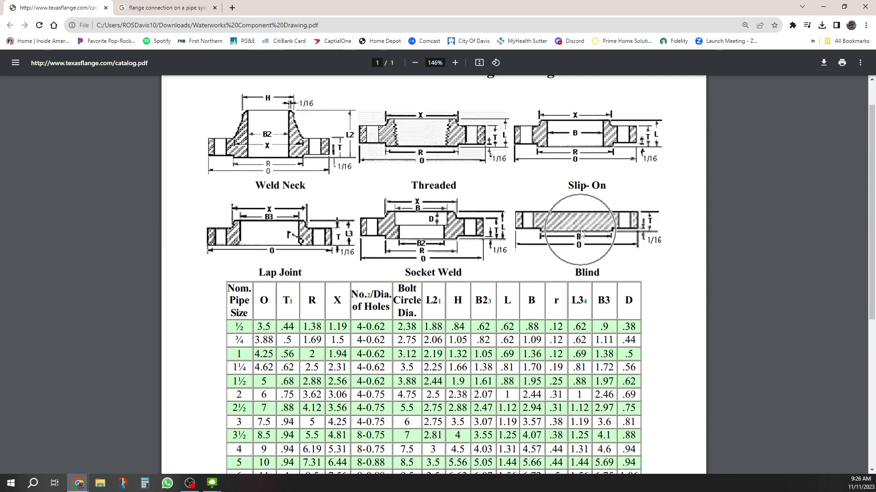
key("ctrl")
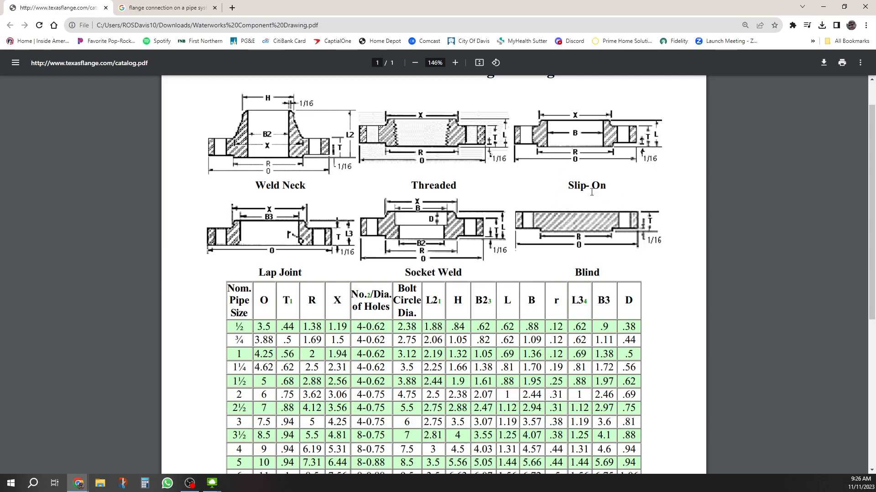
key("ctrl")
key("ctrl")
key("ctrl")
key("ctrl")
Look up the O, T, R, hole number/diameter and bolt circle values in the row for nominal pipe size 3.
left_click_drag(235, 422, 272, 423)
left_click_drag(296, 421, 281, 421)
left_click(317, 422)
double_click(312, 422)
left_click_drag(362, 422, 357, 422)
key("ctrl")
key("ctrl")
left_click_drag(368, 422, 384, 423)
left_click_drag(400, 286, 415, 313)
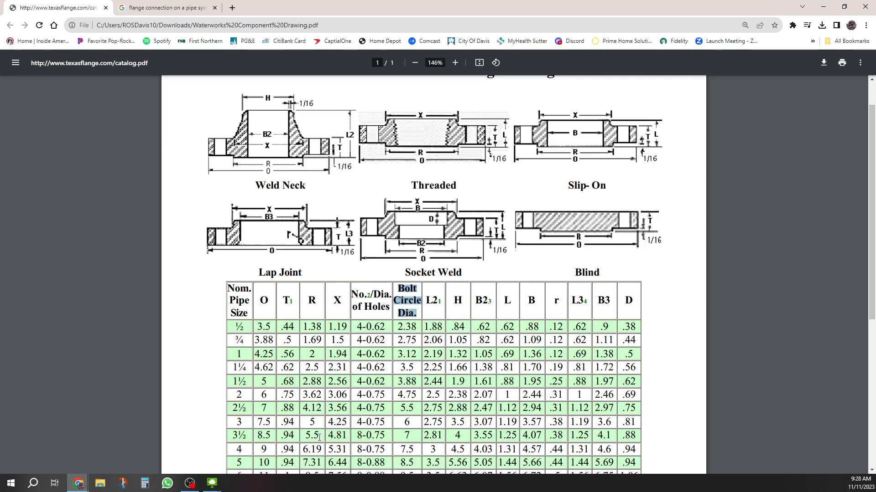
left_click_drag(410, 423, 405, 421)
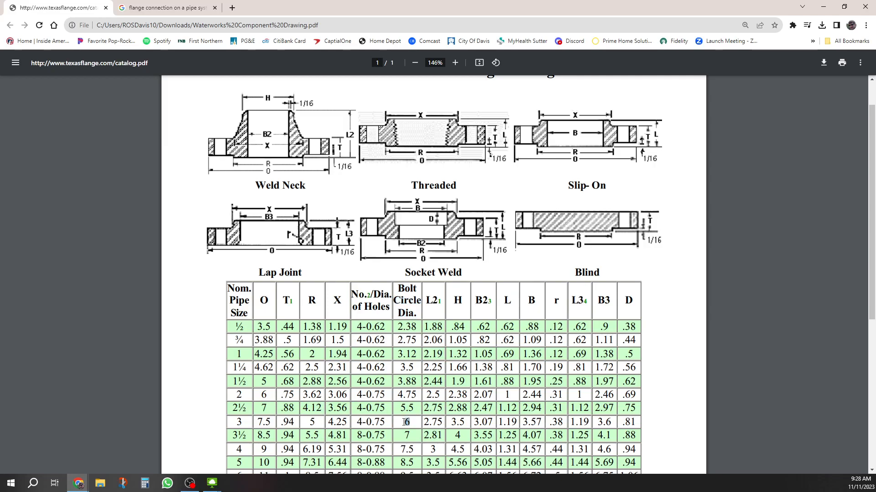
key("ctrl+c")
key("ctrl")
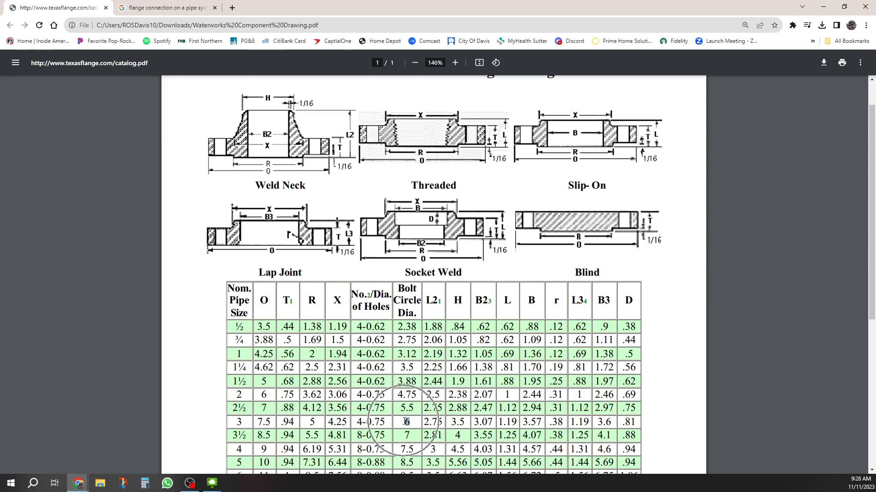
key("ctrl")
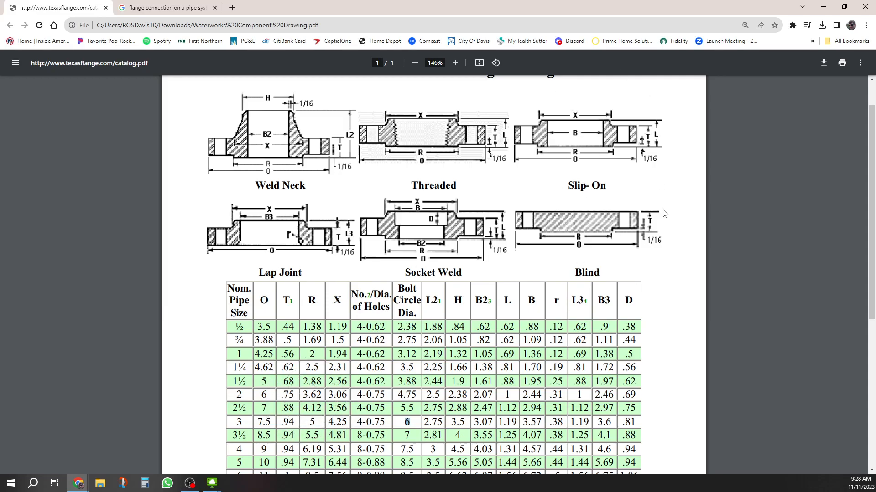
Compare the bolt holes, bore and raised face in the Slip-On, Blind and Lap Joint section drawings.
left_click(626, 220)
key("ctrl")
key("ctrl")
key("ctrl")
left_click(590, 146)
left_click(588, 240)
left_click(551, 141)
left_click(568, 233)
left_click(291, 241)
Switch to Snip & Sketch and capture the flange drawings with the dimension table down past the pipe size 3 row.
left_click(123, 484)
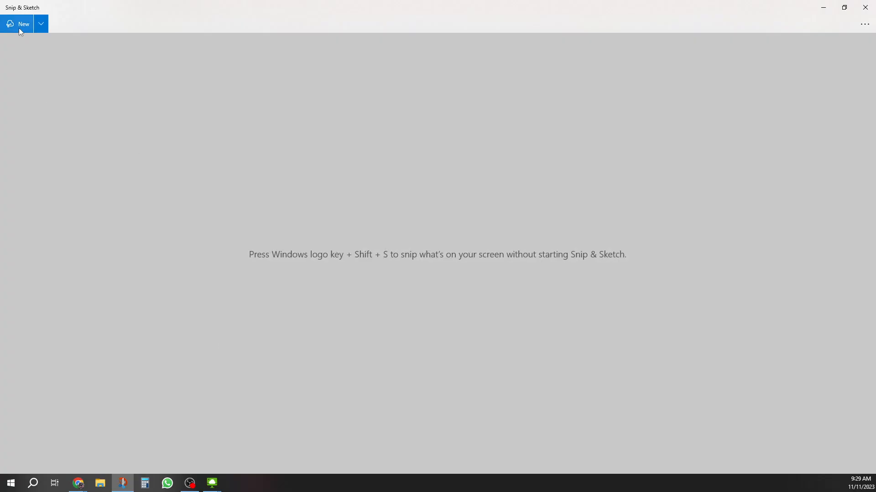
key("ctrl+n")
mouse_move(186, 80)
left_mouse_down()
mouse_move(447, 260)
mouse_move(675, 436)
left_mouse_up()
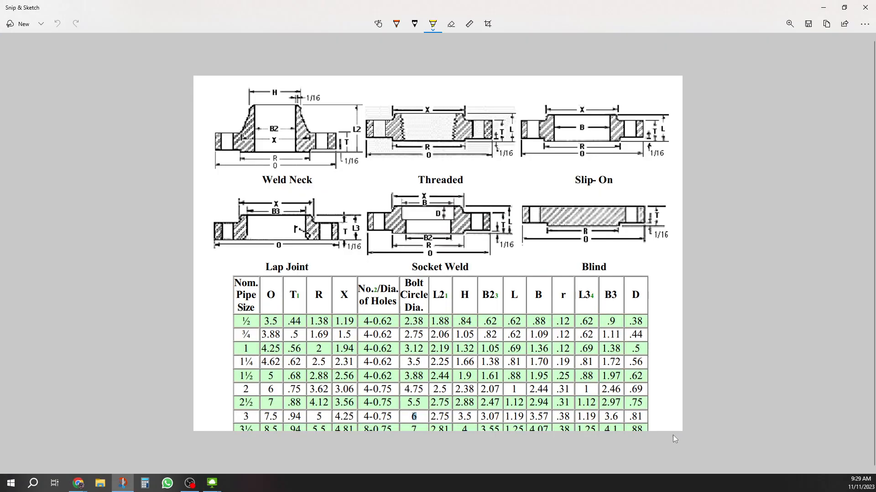
Highlight the full table row for nominal pipe size 3 in yellow.
left_click(432, 24)
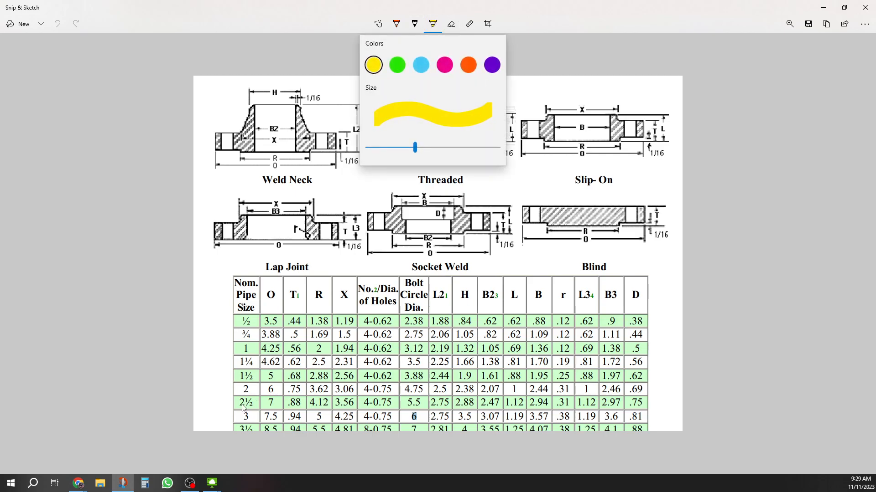
left_click(224, 415)
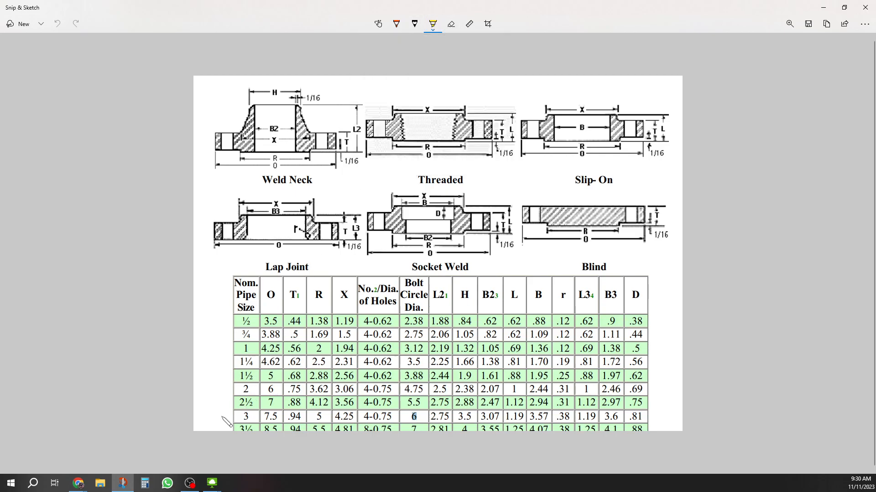
left_click_drag(222, 416, 664, 416)
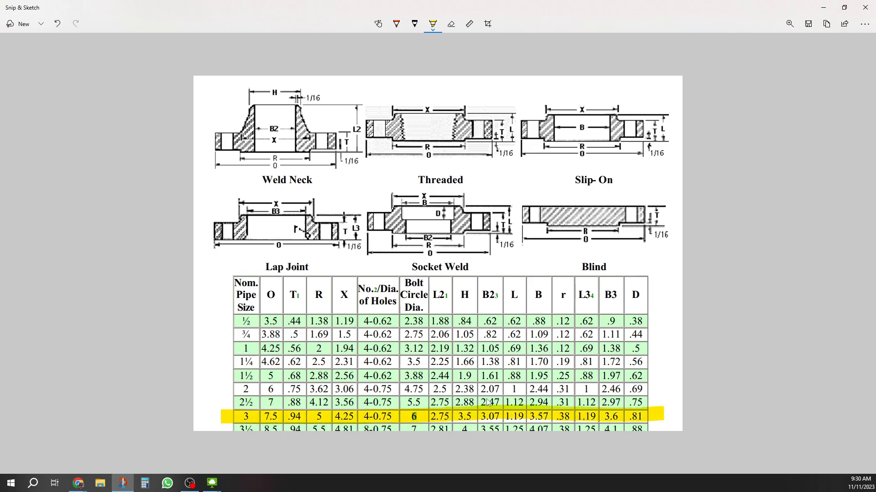
Draw red pen lines down the O, T, R, No./Dia. of Holes and Bolt Circle Dia. columns and underline their values in the highlighted row.
left_click(397, 24)
left_click_drag(272, 306, 271, 401)
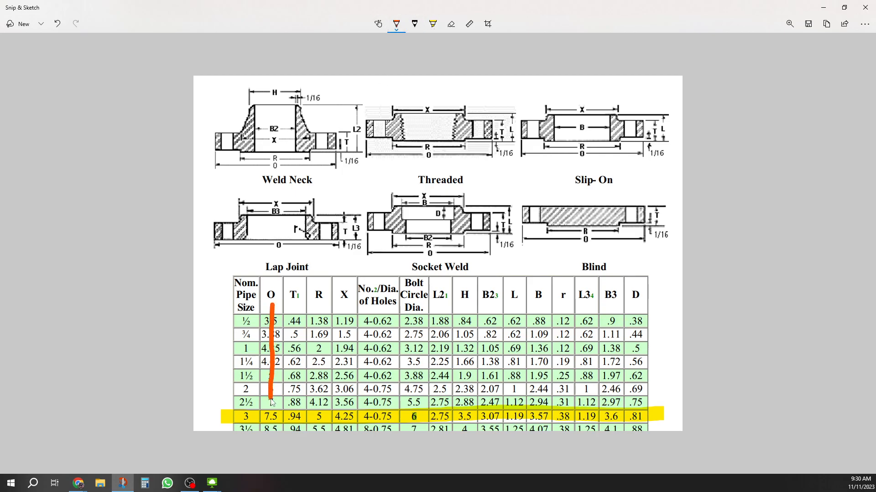
left_click_drag(296, 305, 294, 402)
left_click_drag(319, 306, 318, 400)
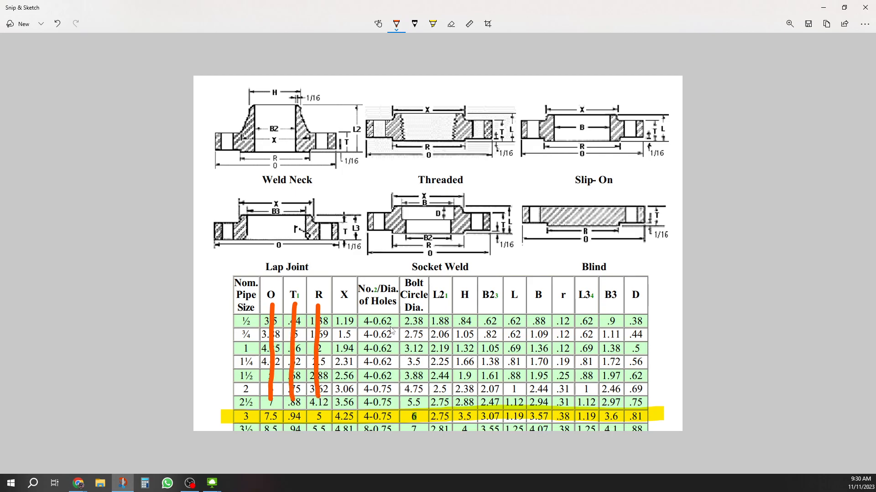
left_click_drag(376, 310, 375, 401)
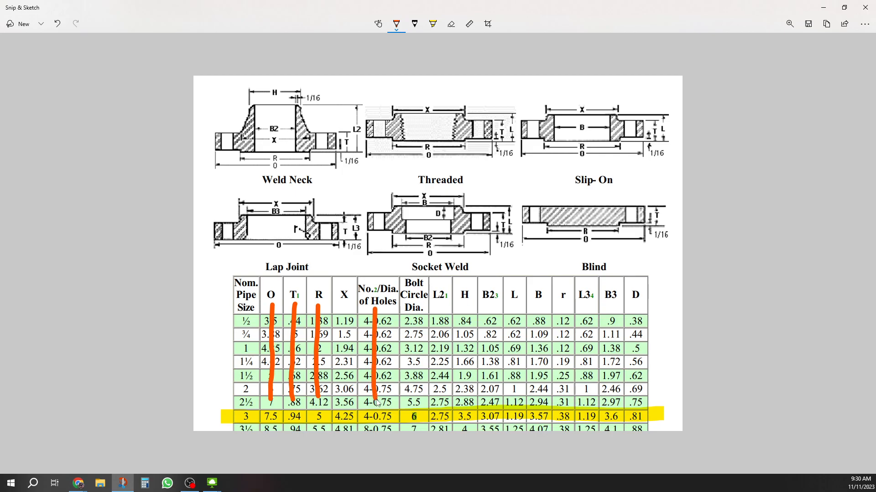
left_click_drag(413, 314, 415, 403)
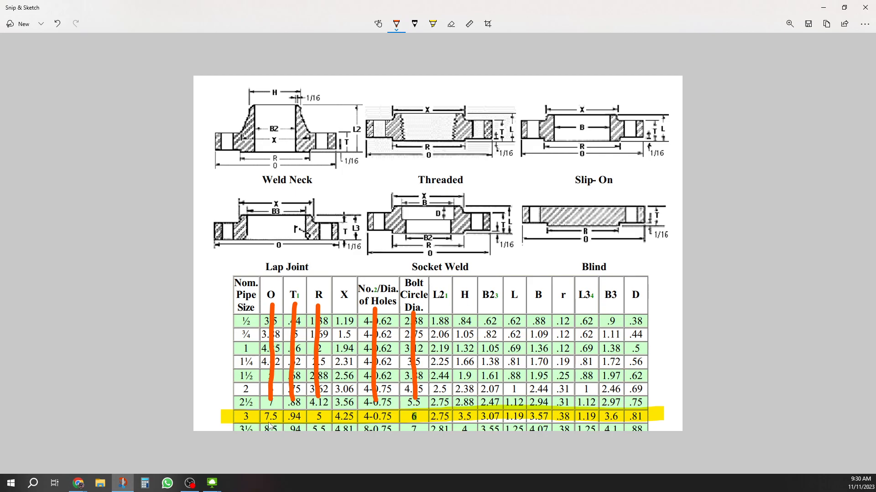
left_click_drag(261, 424, 423, 422)
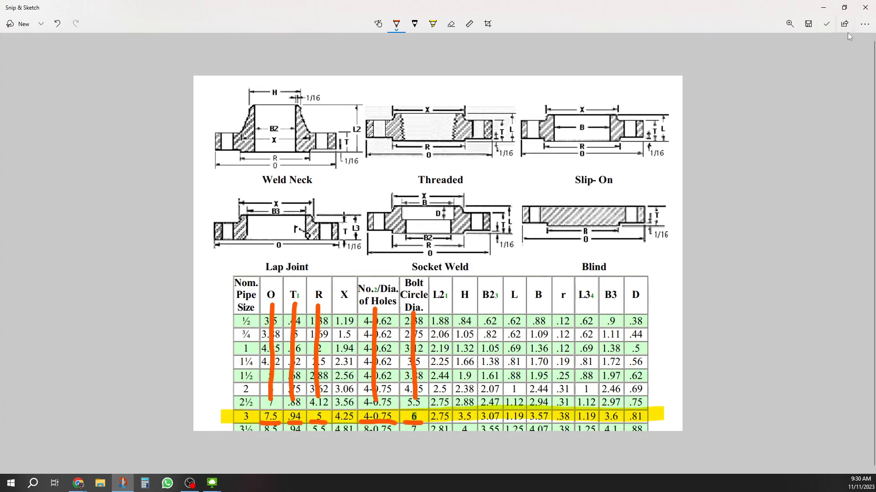
Switch to AutoCAD, start a new drawing and close the Activity Insights palette.
left_click(823, 7)
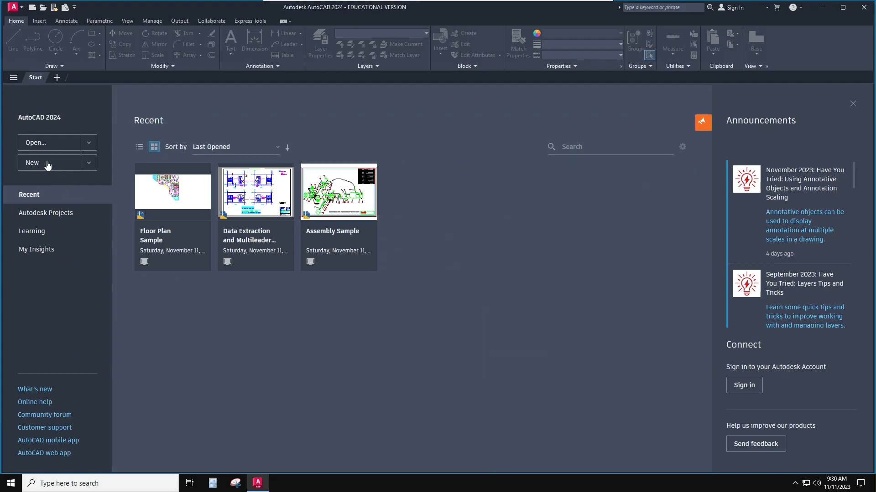
left_click(47, 165)
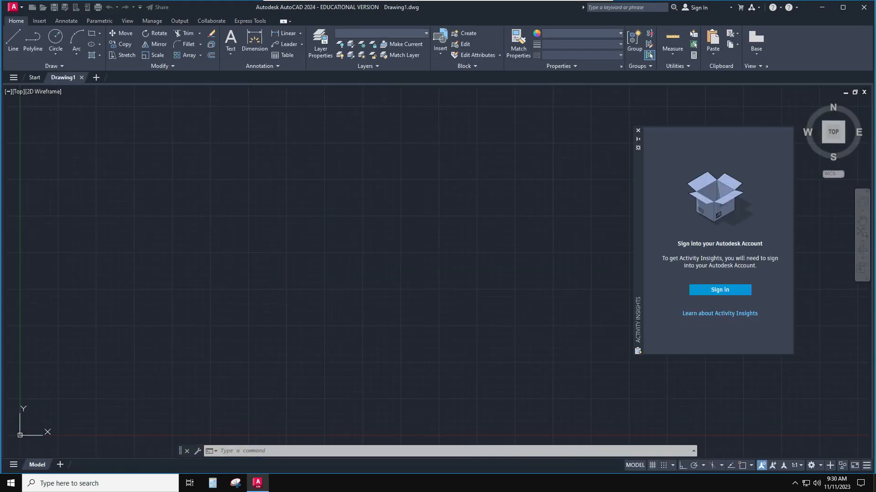
left_click(638, 130)
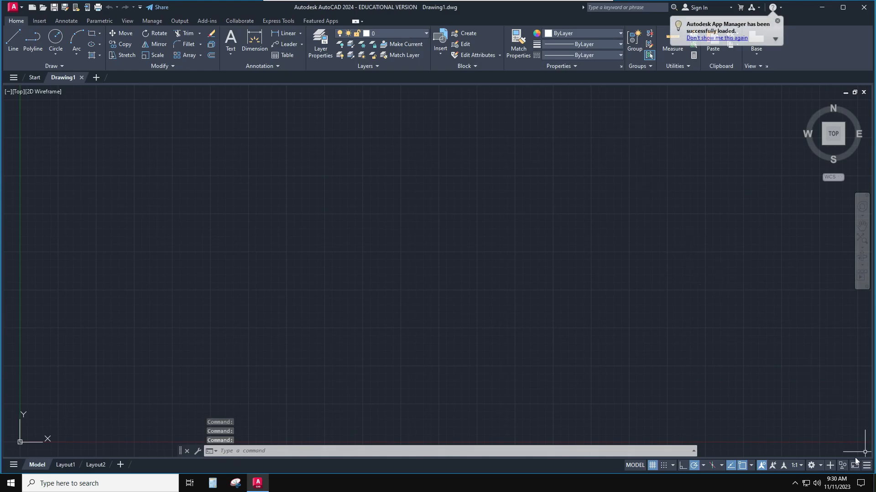
Customize the status bar to show Dynamic Input and LineWeight and hide 2D Object Snap.
left_click(867, 466)
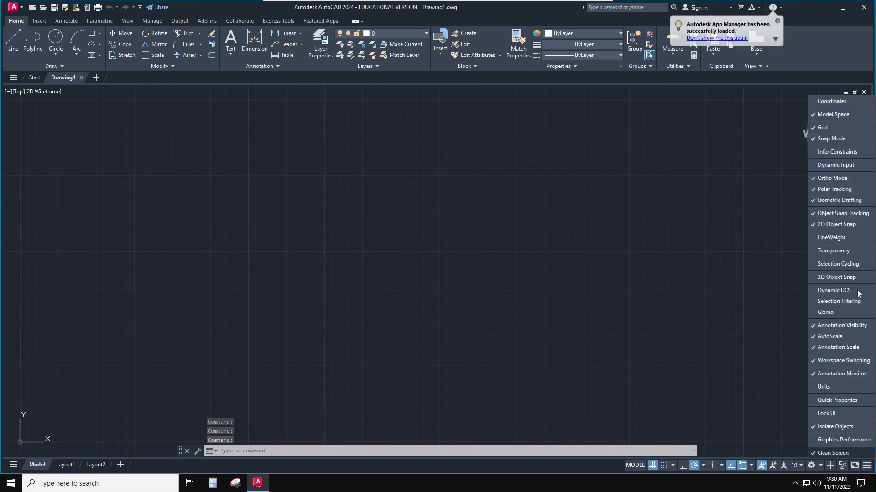
left_click(821, 165)
left_click(823, 224)
left_click(825, 237)
Hide Annotation Visibility, AutoScale, Annotation Scale, Annotation Monitor, Isolate Objects and Clean Screen from the status bar.
left_click(824, 325)
left_click(824, 337)
left_click(825, 347)
left_click(824, 374)
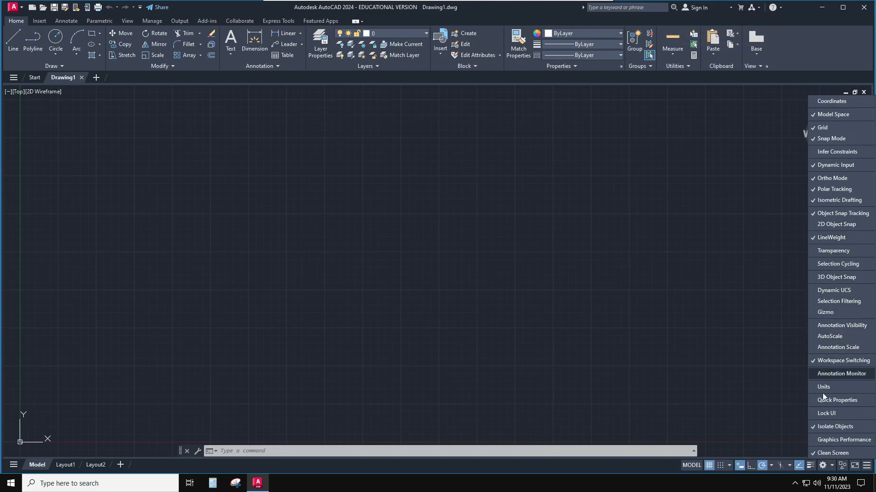
left_click(830, 426)
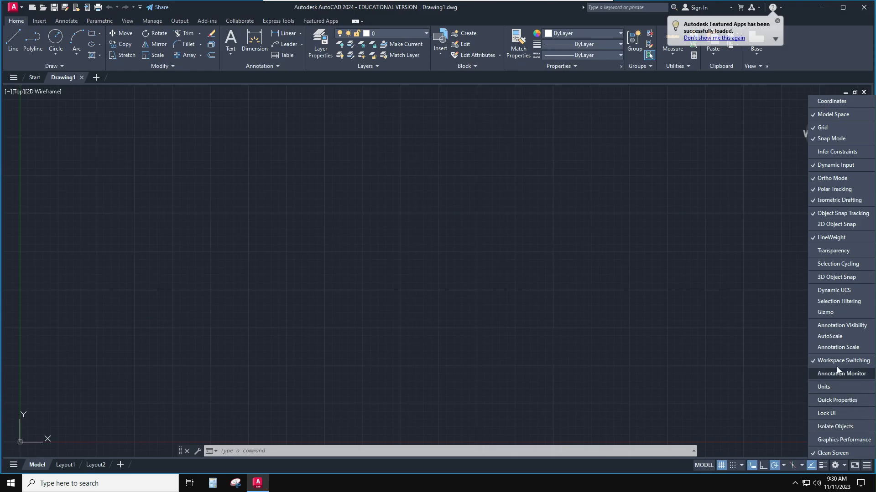
left_click(827, 453)
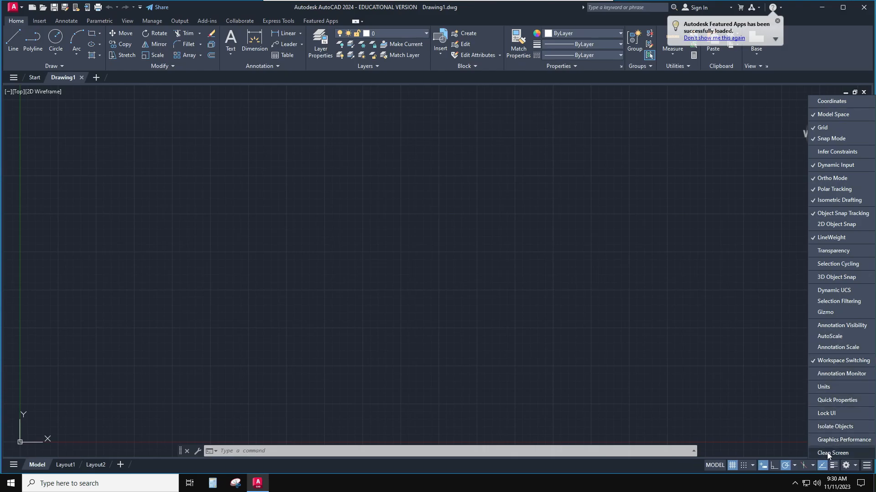
left_click(766, 387)
Set the window color theme to Light in the display options.
right_click(496, 262)
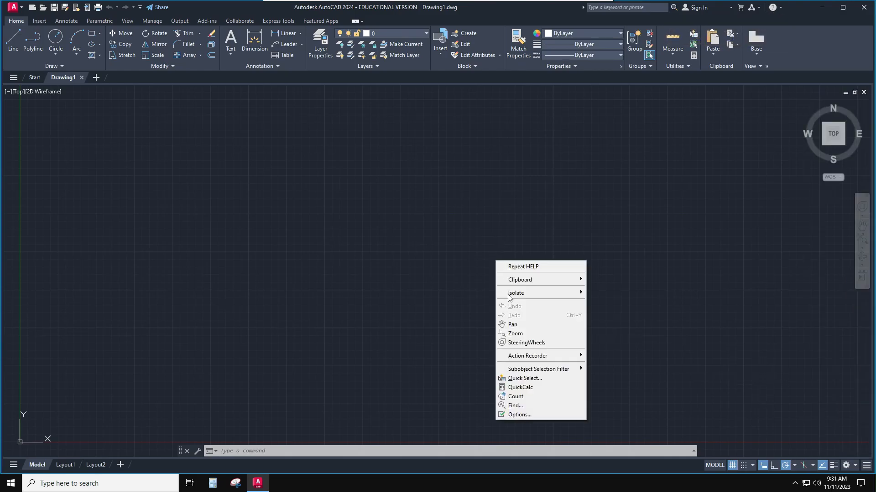
left_click(520, 414)
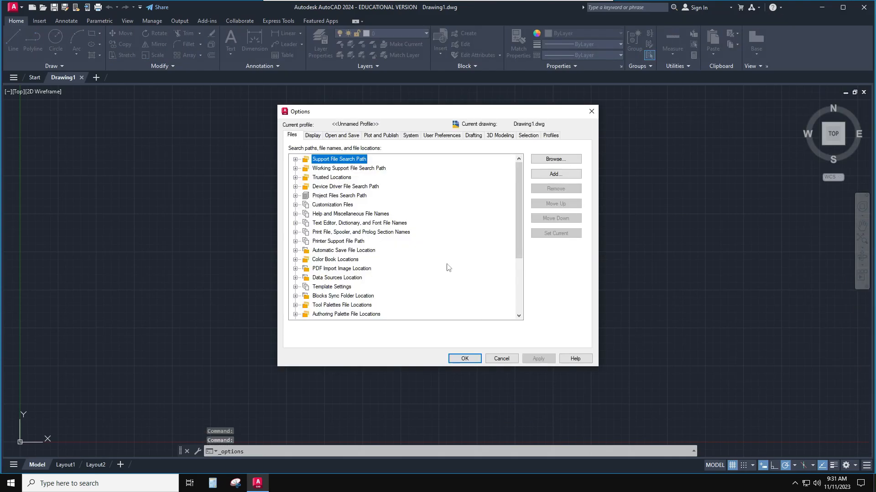
left_click(312, 135)
left_click(349, 158)
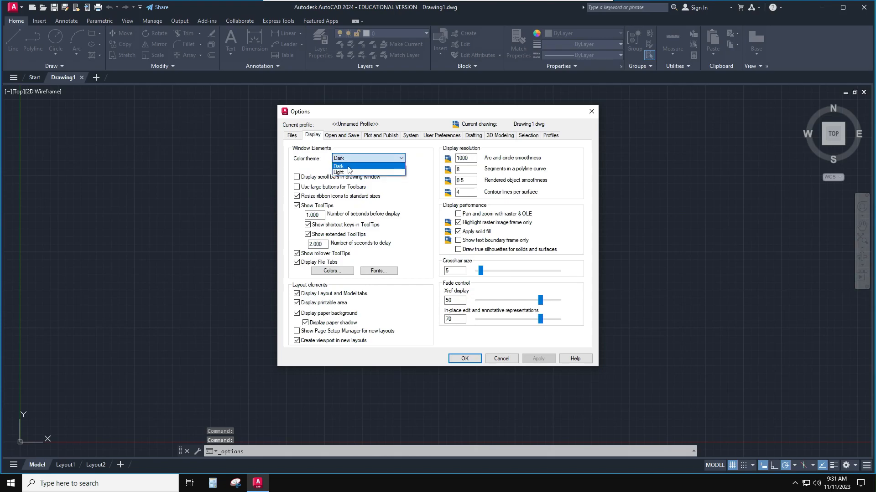
left_click(349, 172)
Set the uniform background of the 2D model space to White and apply the display options.
left_click(332, 271)
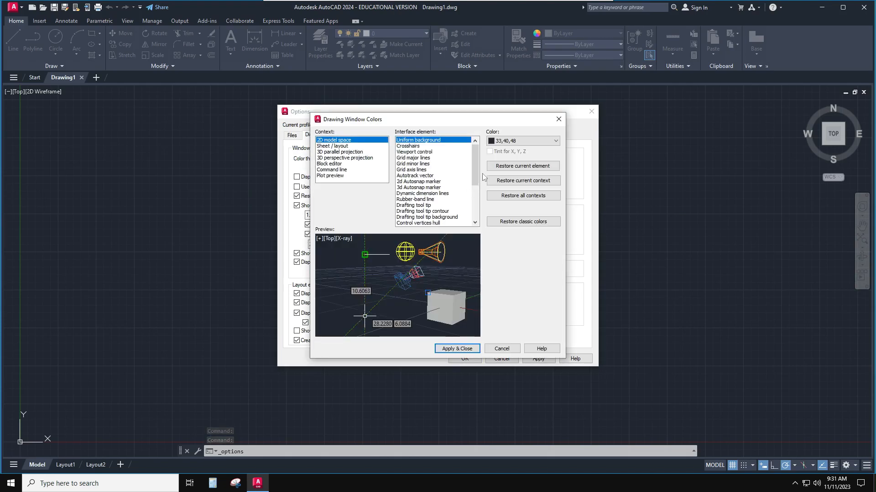
left_click(520, 141)
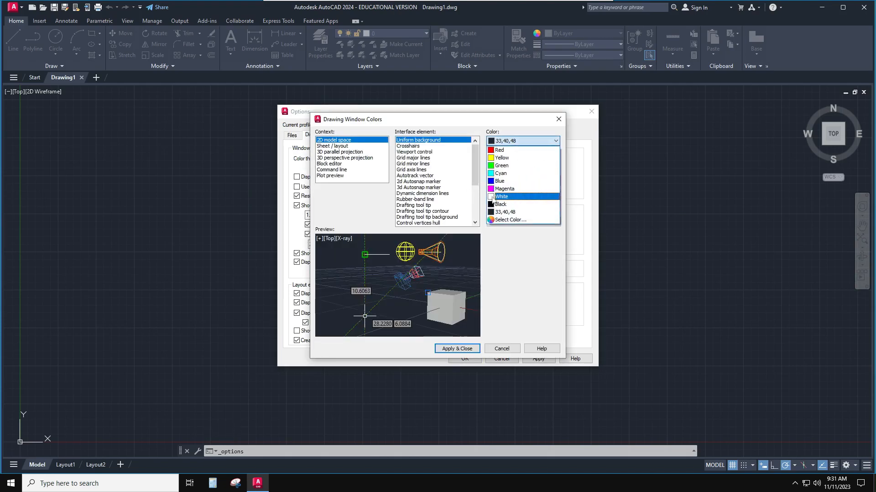
left_click(506, 195)
left_click(457, 349)
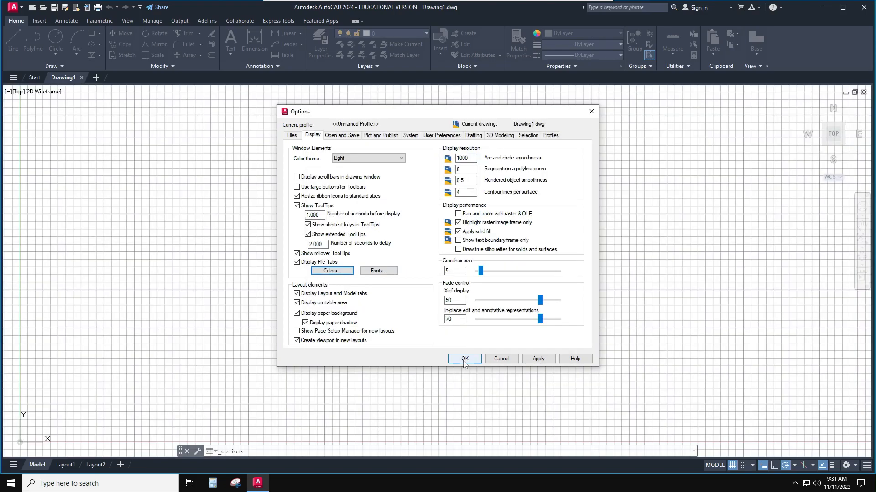
left_click(538, 361)
left_click(542, 359)
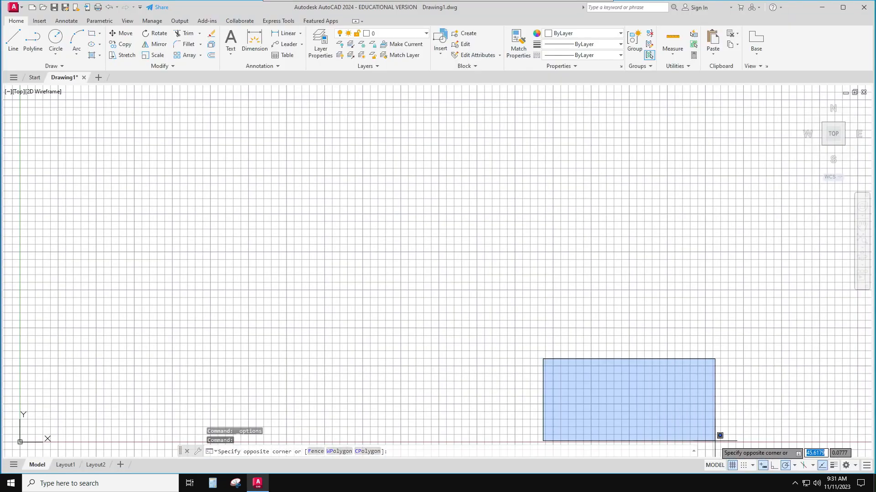
Turn off the background grid display in model space.
left_click(716, 438)
left_click(732, 465)
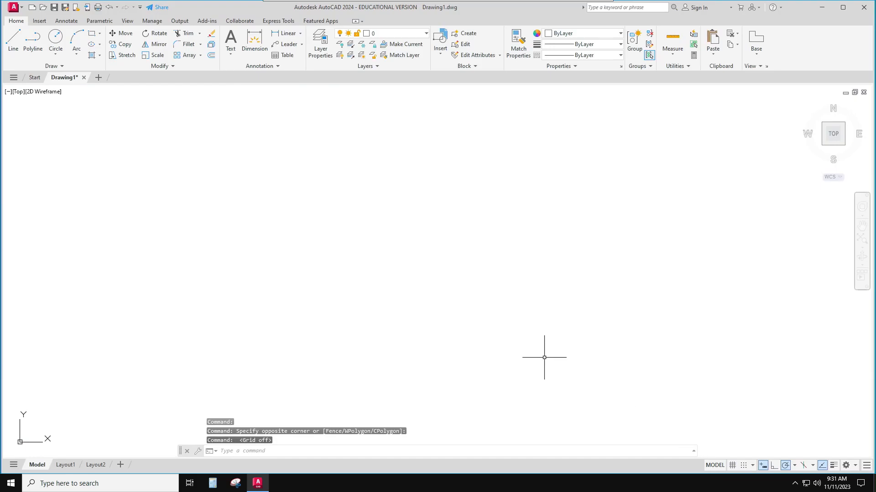
Set the angle precision in the drawing units to 0.0.
type("units")
key("Return")
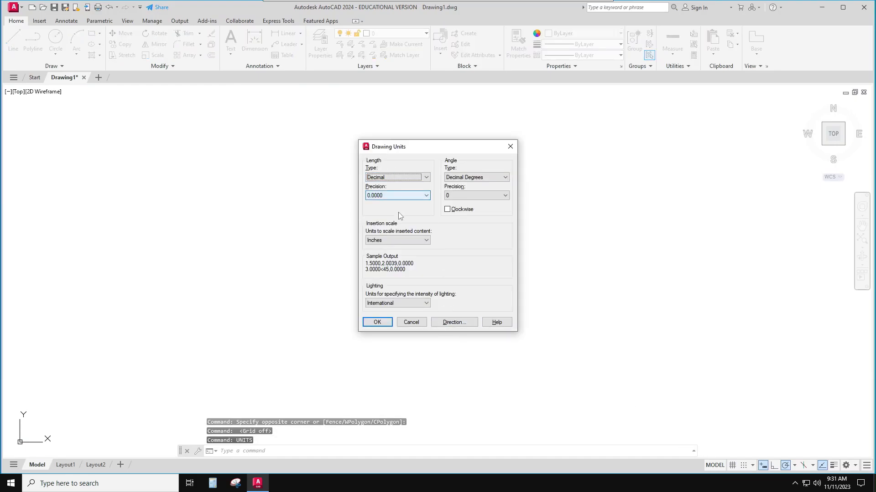
left_click(377, 322)
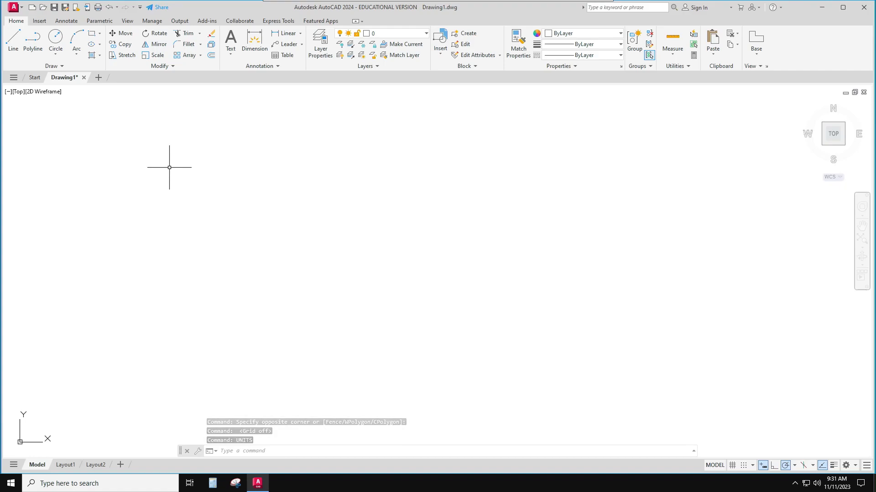
type("units")
key("Return")
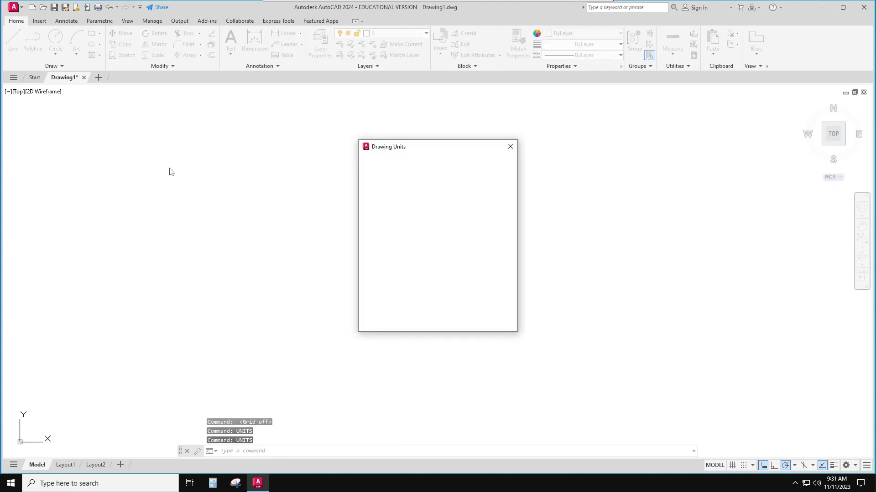
left_click(461, 196)
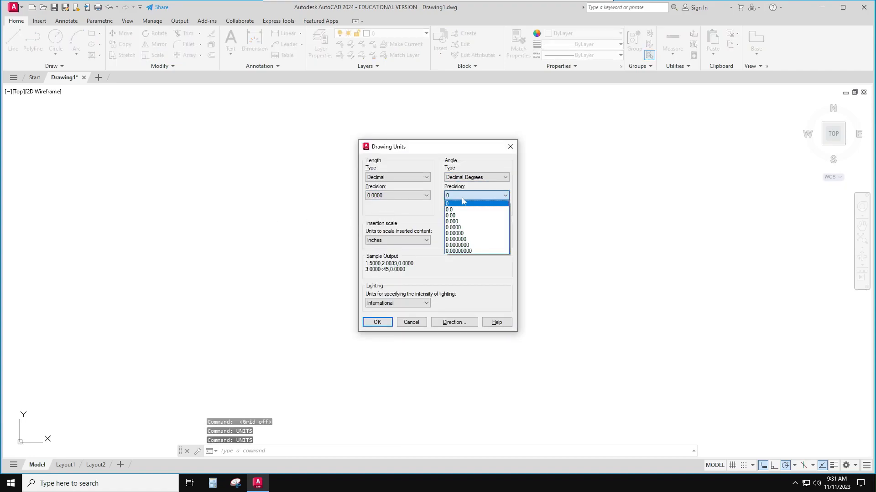
left_click(464, 208)
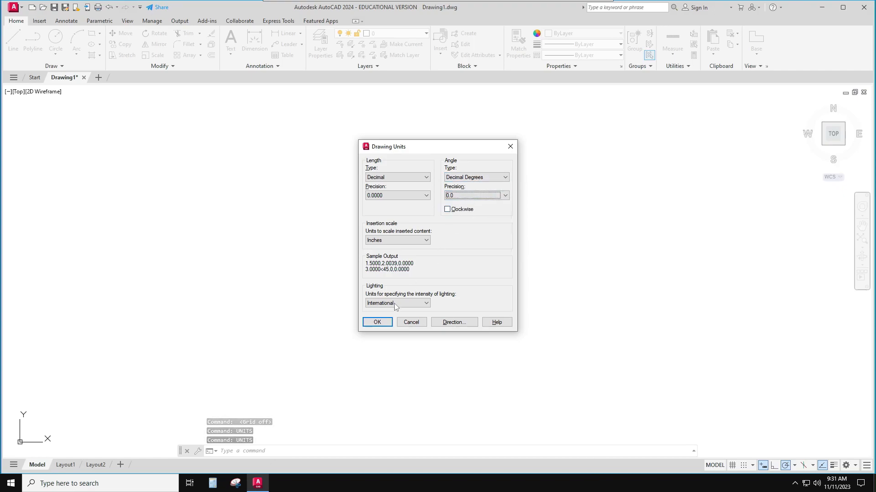
left_click(378, 323)
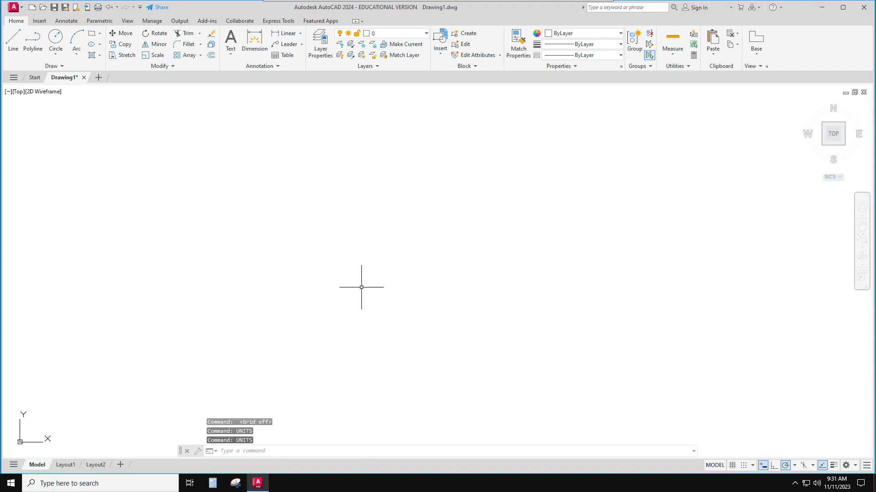
Open the Mechanical Exemplar drawing from 301 Summer 2022 > Week 4 on the instructor's network drive, ignoring unresolved reference files.
left_click(44, 8)
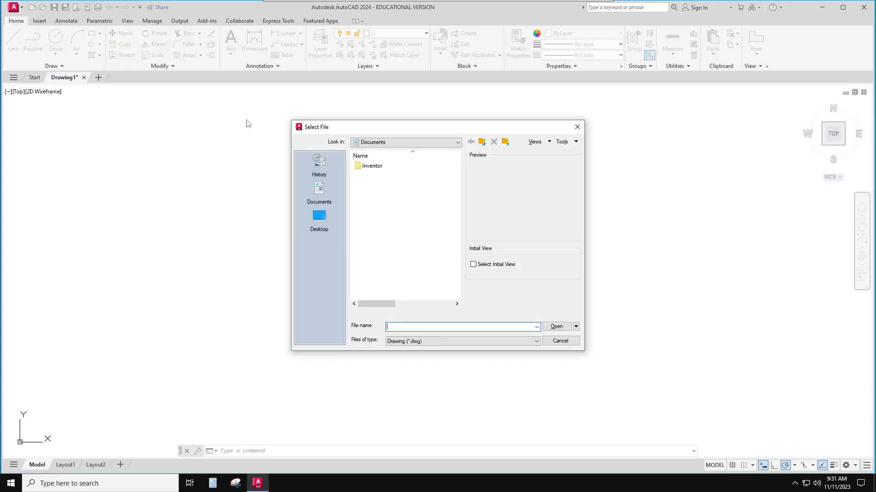
left_click(405, 142)
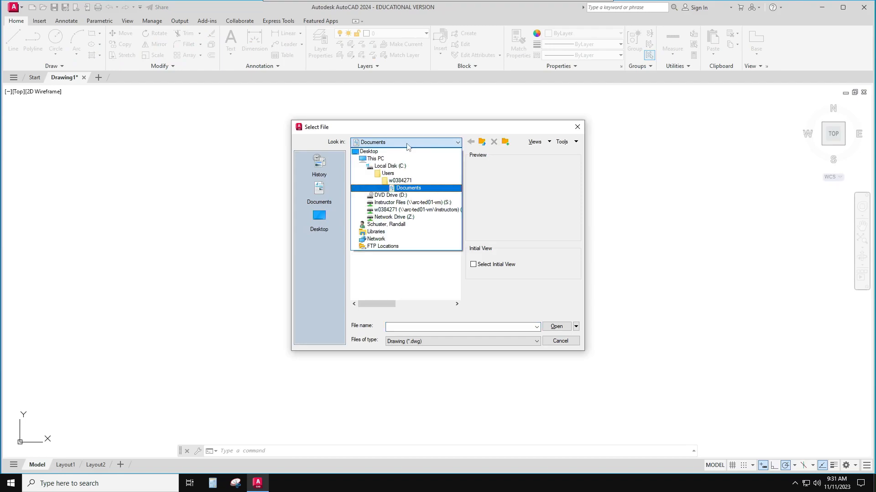
left_click(409, 211)
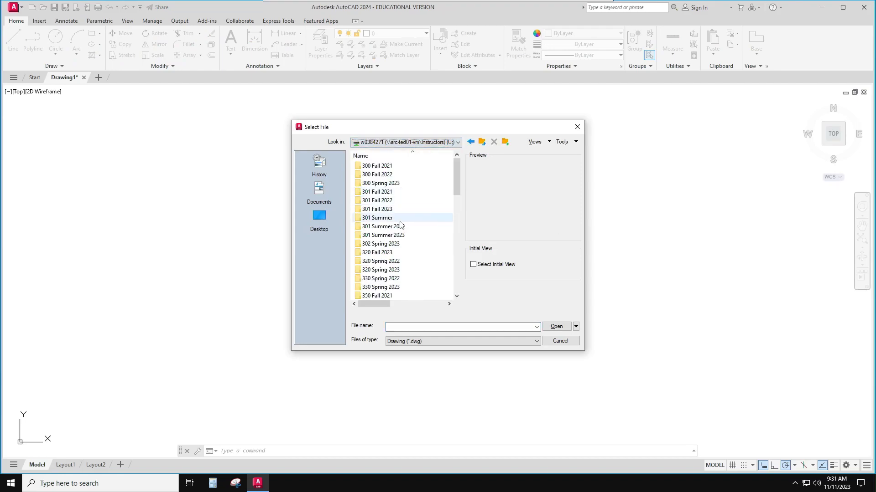
double_click(400, 226)
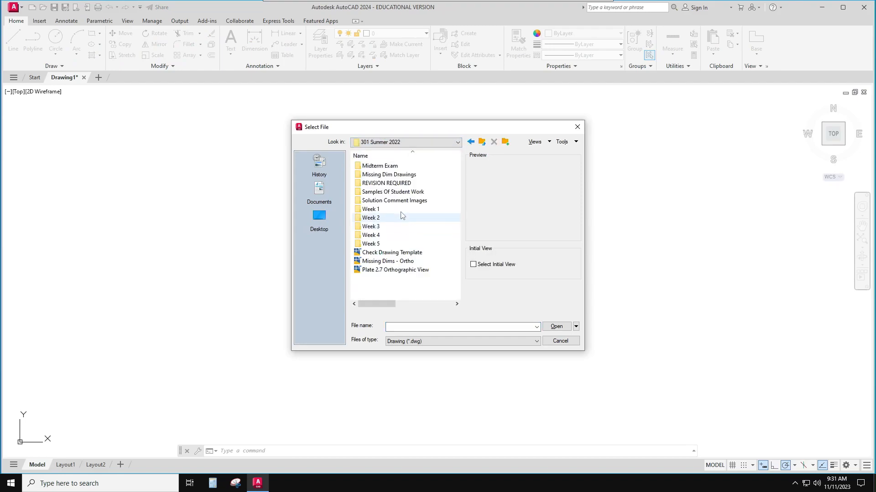
double_click(390, 237)
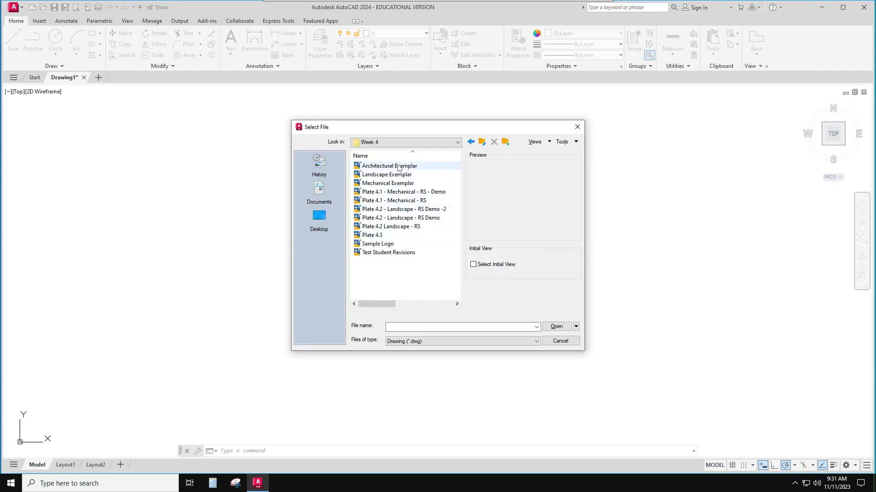
double_click(396, 184)
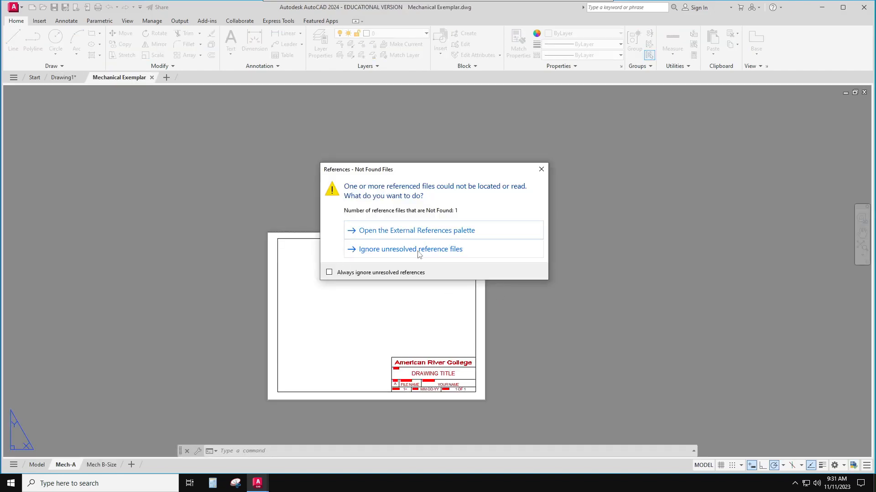
left_click(417, 250)
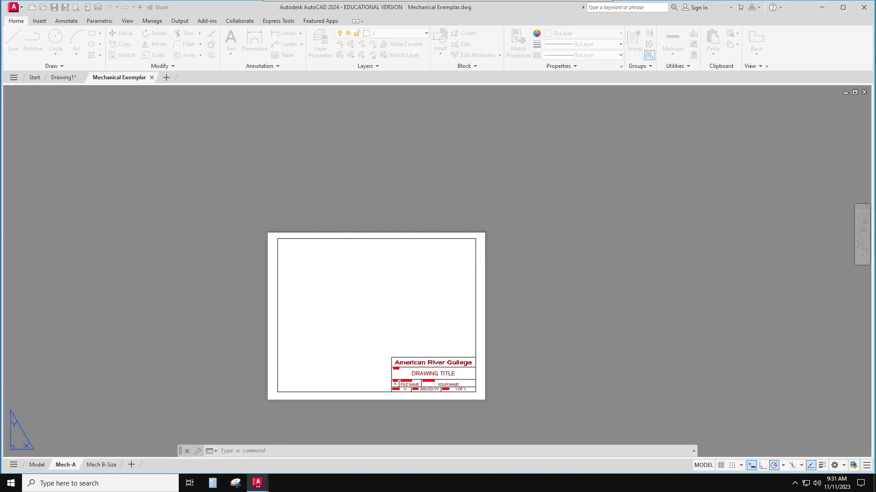
Return to Drawing1, place it after Mechanical Exemplar in the file order, and save it as Flanges in the 301 Fall 2023 folder.
left_click(59, 78)
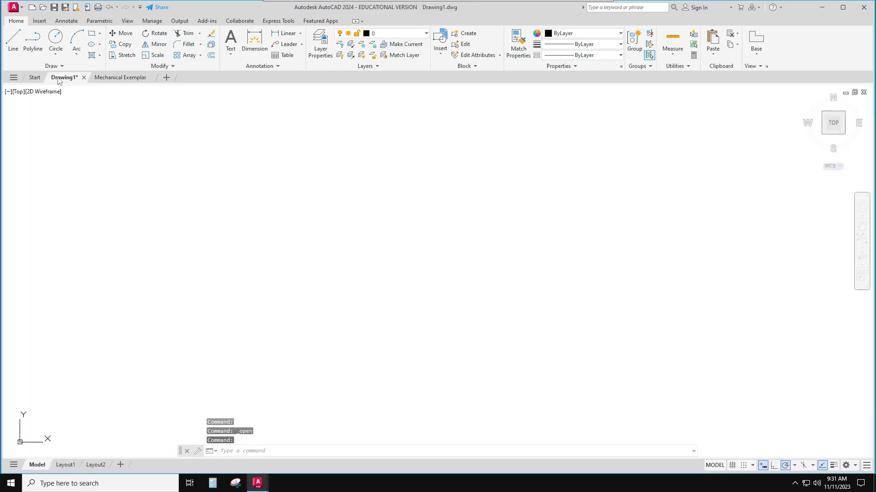
left_click_drag(59, 77, 137, 81)
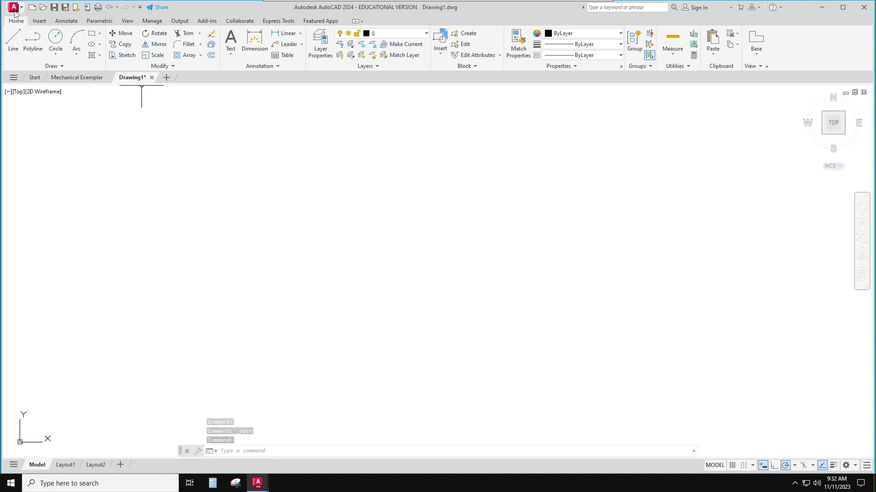
left_click(66, 8)
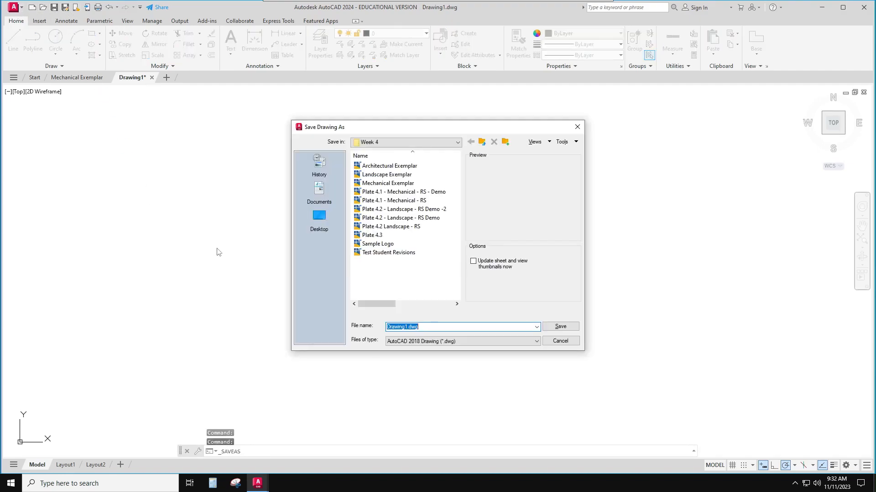
left_click(399, 145)
left_click(403, 210)
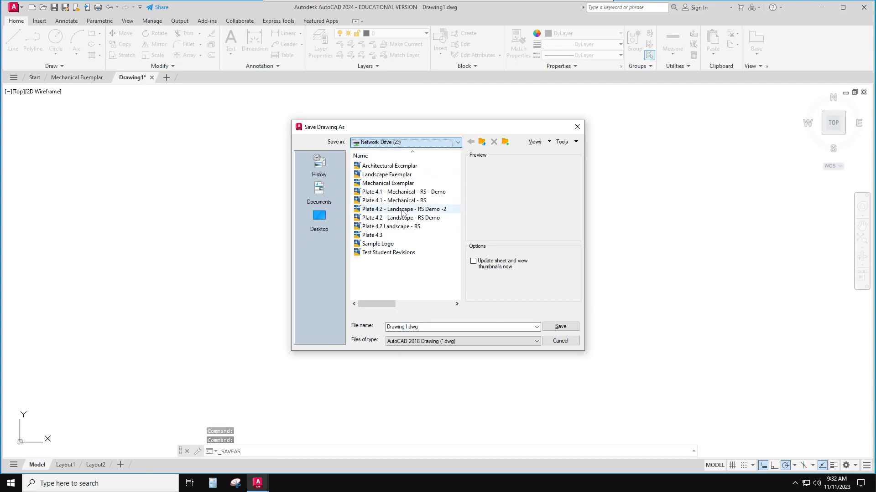
left_click(404, 143)
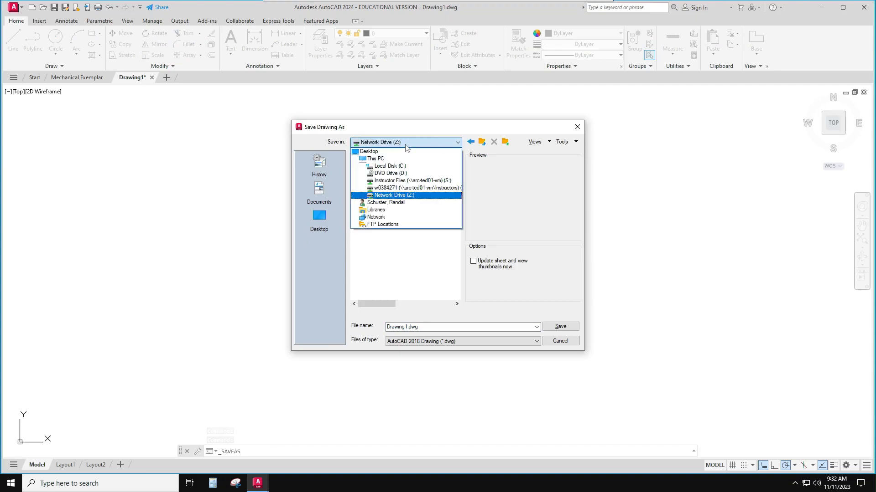
left_click(407, 188)
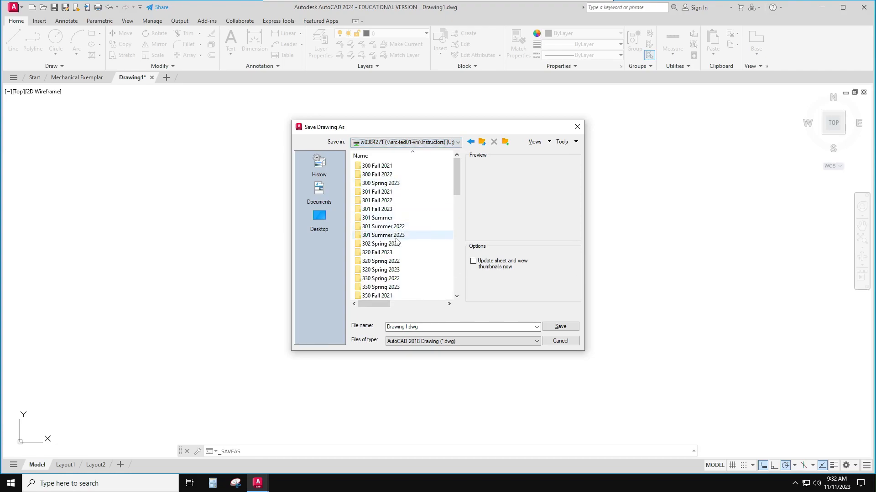
double_click(384, 210)
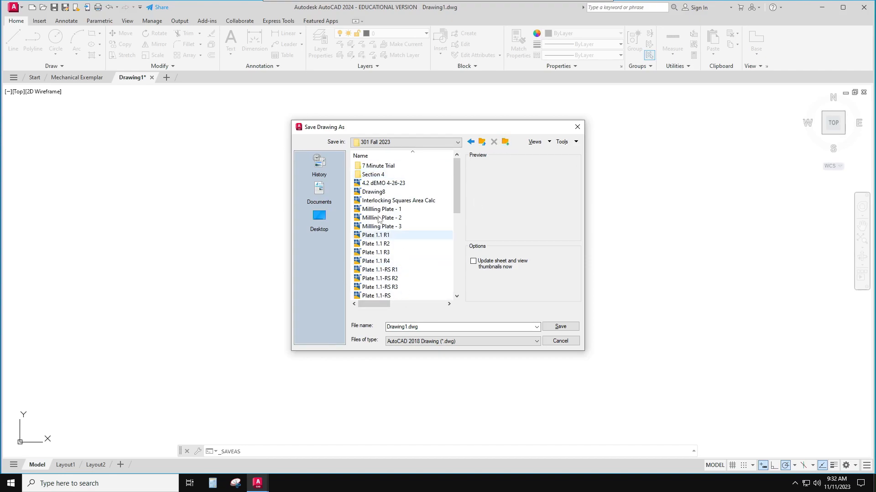
left_click(414, 327)
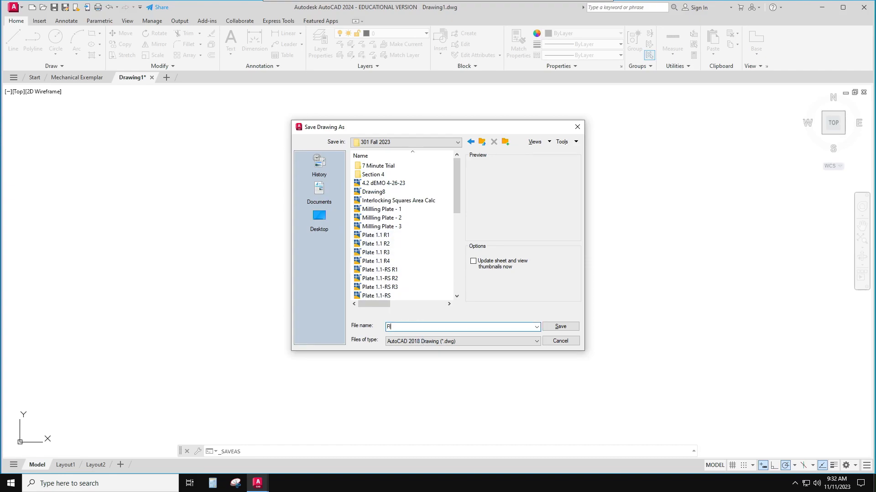
left_click(561, 327)
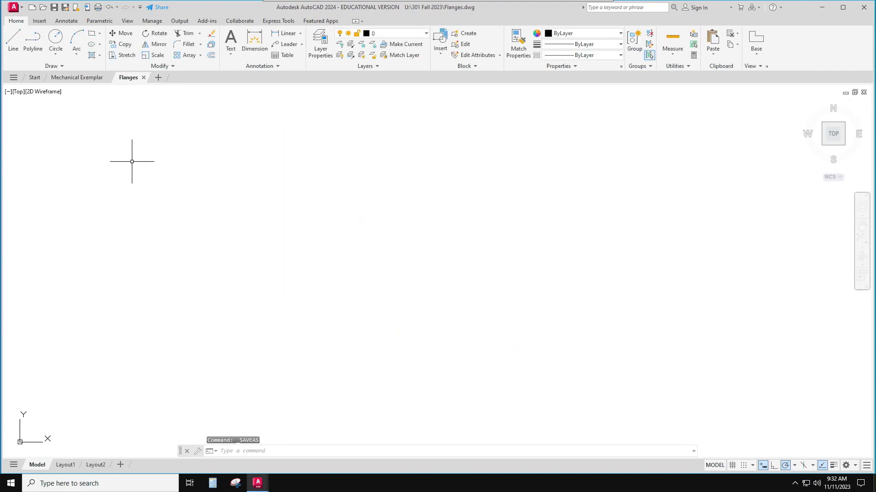
Open DesignCenter on the open drawings, collapse Flanges.dwg and expand the contents of Mechanical Exemplar.dwg.
type("dc")
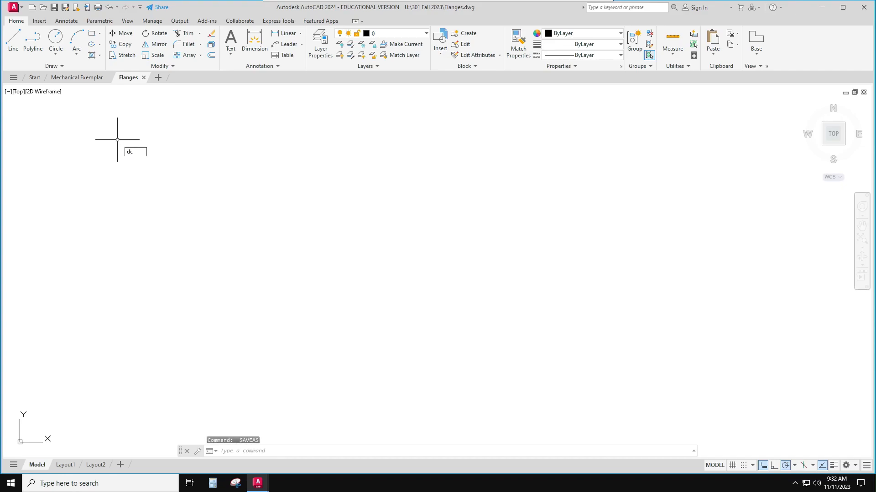
key("Return")
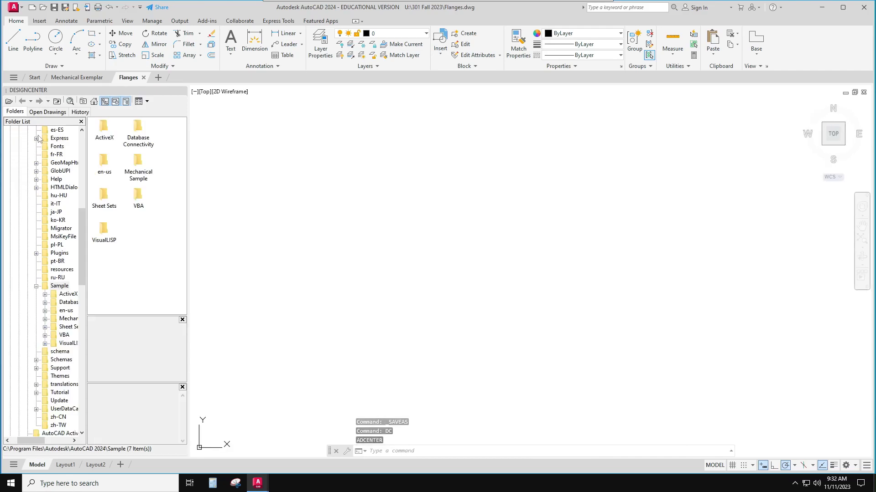
left_click(51, 112)
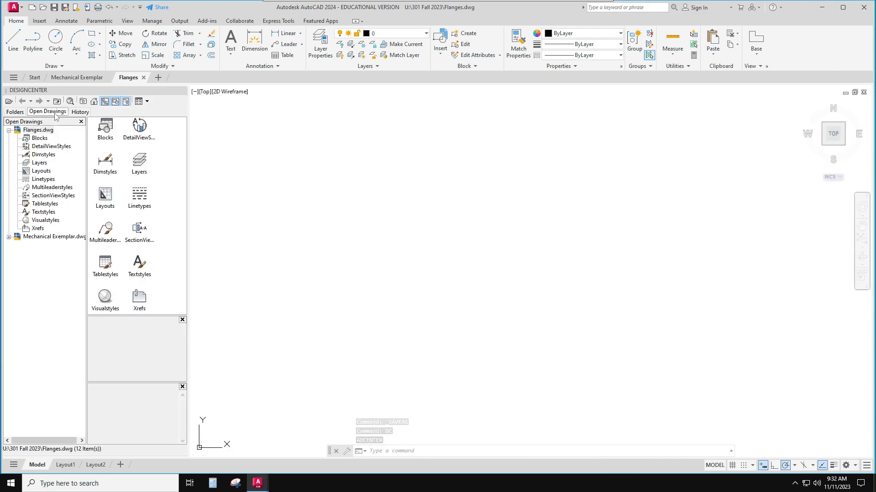
left_click(9, 131)
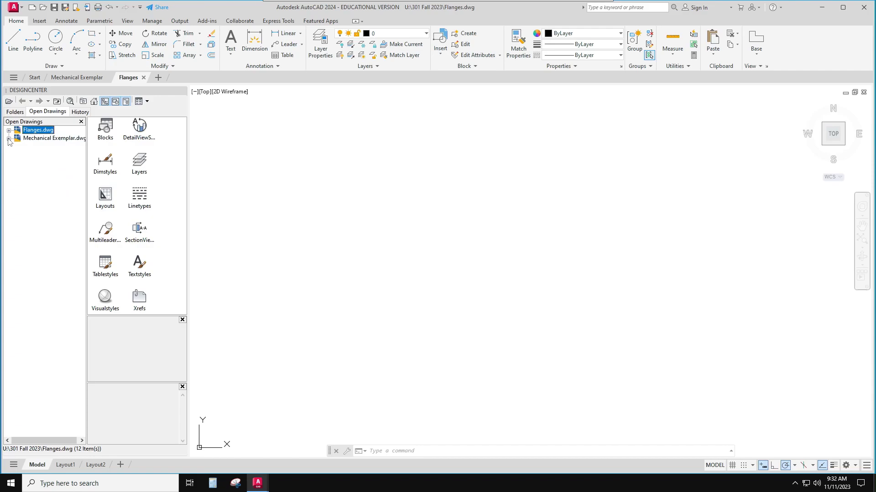
left_click(9, 139)
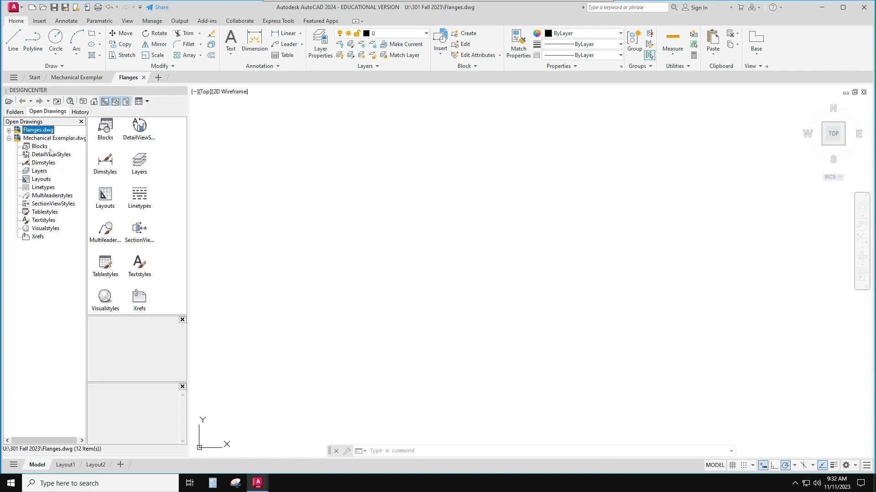
Copy all dimension styles from Mechanical Exemplar.dwg into the Flanges drawing.
left_click(44, 163)
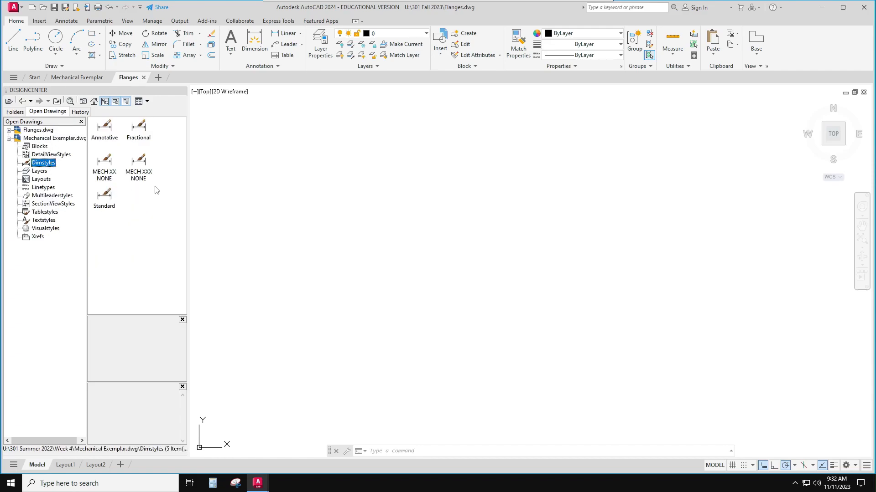
left_click(139, 162)
key("ctrl+a")
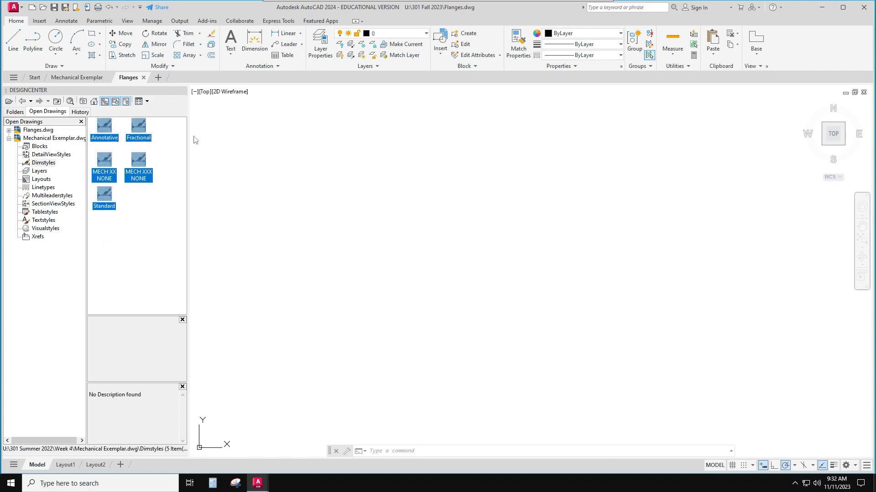
left_click_drag(228, 137, 228, 138)
Copy all layers and the Mech-A layout from Mechanical Exemplar.dwg into the Flanges drawing.
left_click(39, 172)
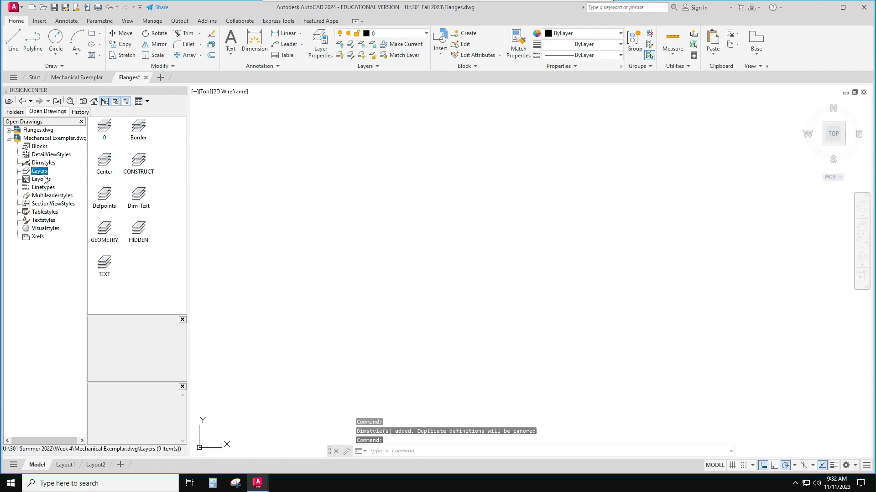
mouse_move(125, 206)
left_mouse_down()
mouse_move(93, 126)
mouse_move(298, 134)
left_mouse_up()
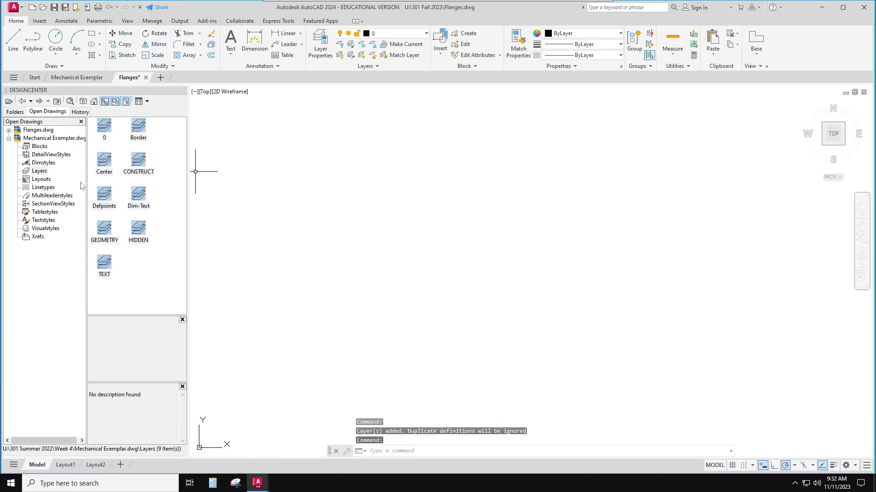
left_click(40, 179)
left_click_drag(106, 127, 279, 149)
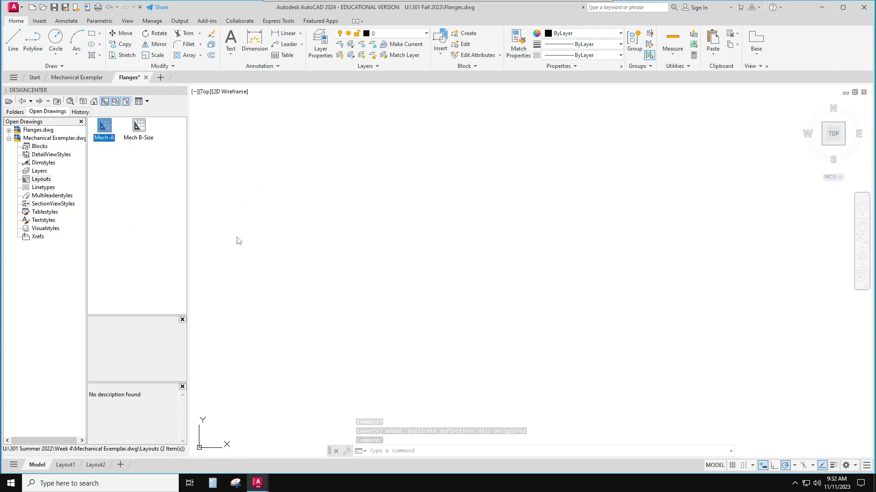
Delete the default Layout2 and Layout1 layouts from the Flanges drawing.
right_click(104, 464)
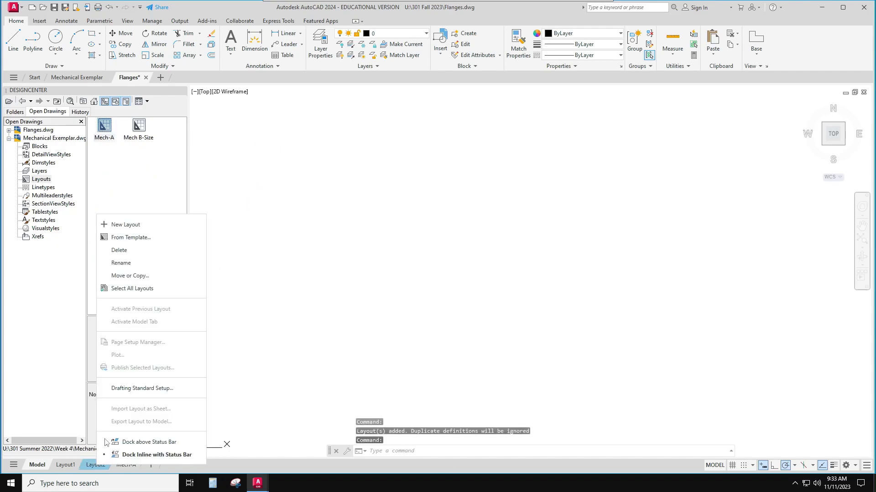
left_click(120, 251)
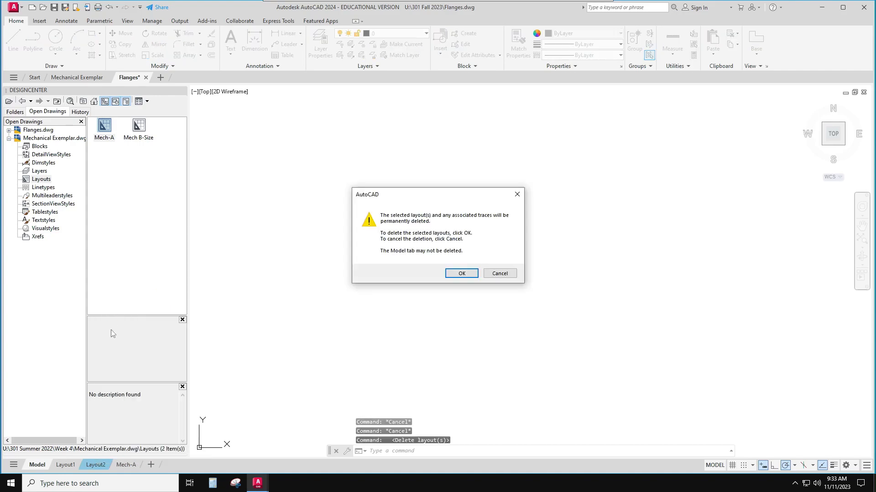
left_click(462, 273)
right_click(71, 466)
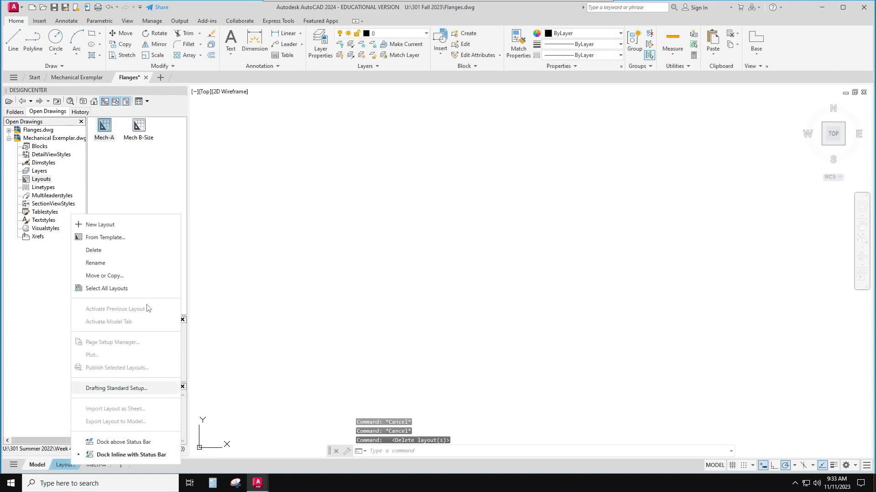
left_click(103, 251)
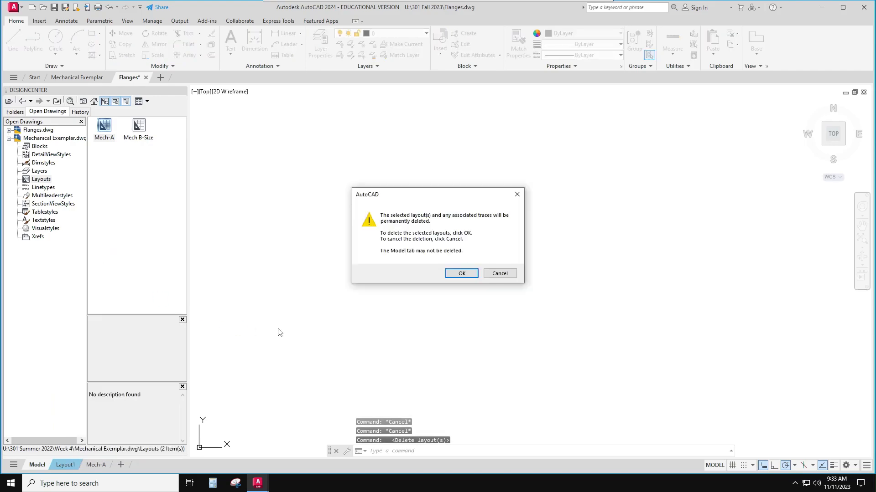
left_click(461, 274)
Cancel any active selection and close DesignCenter.
left_click(337, 336)
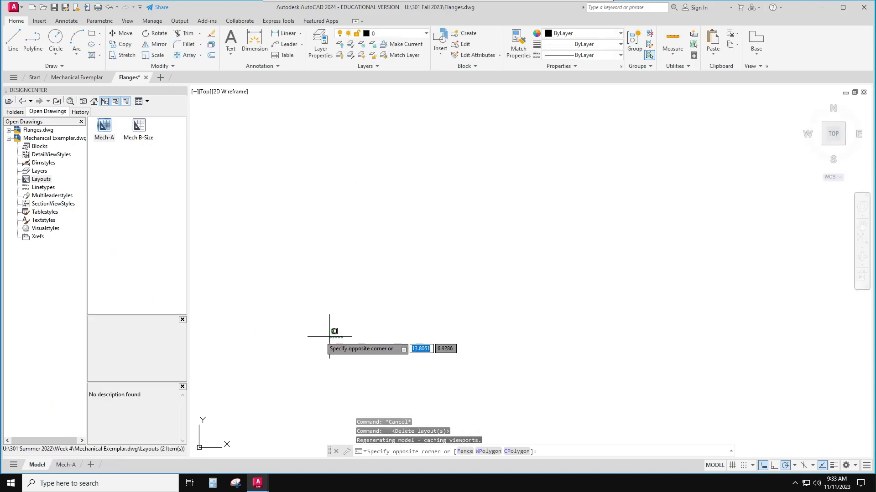
key("Escape")
key("Escape")
key("Escape")
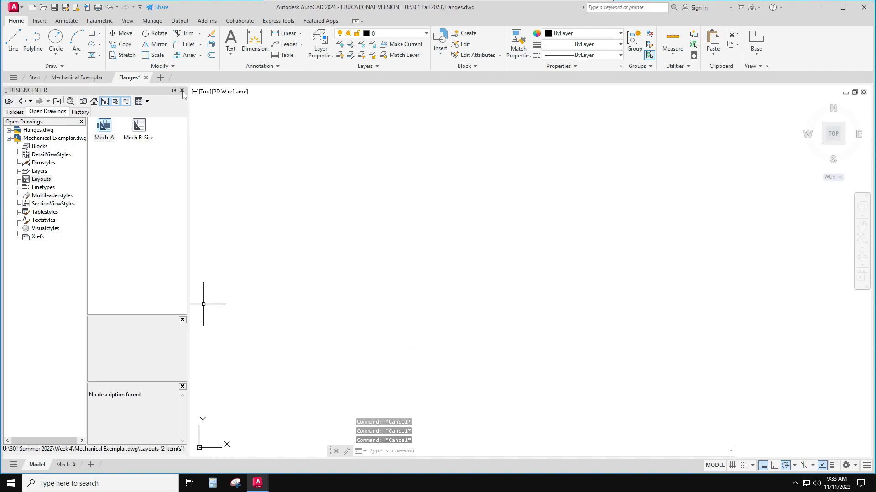
left_click(182, 91)
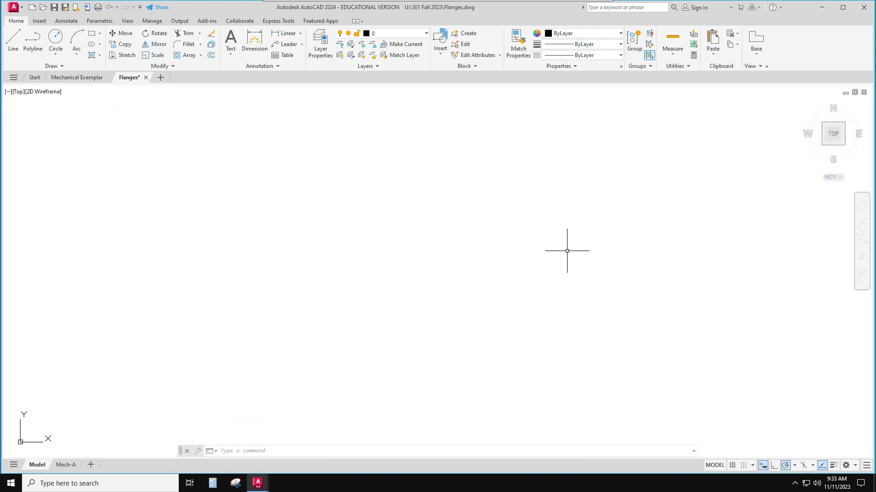
Paste the copied flange dimension chart image into model space, well away from the origin.
key("ctrl+v")
scroll(488, 353, "down", 3)
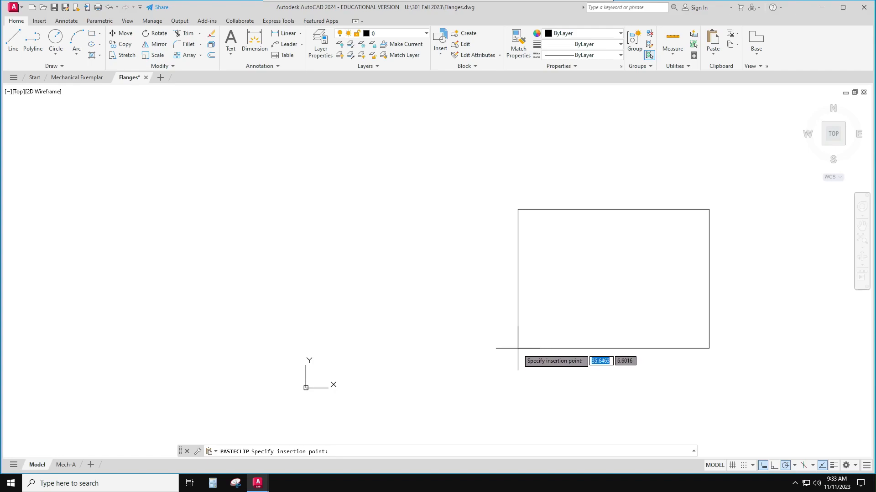
left_click(498, 365)
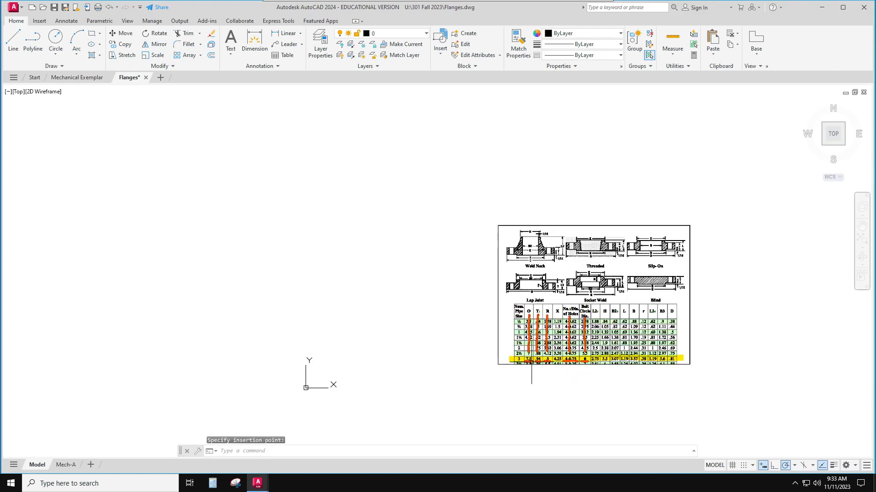
key("Escape")
Examine the Blind flange section and the highlighted 3-inch row of the pasted chart for the dimensions needed.
scroll(633, 293, "up", 4)
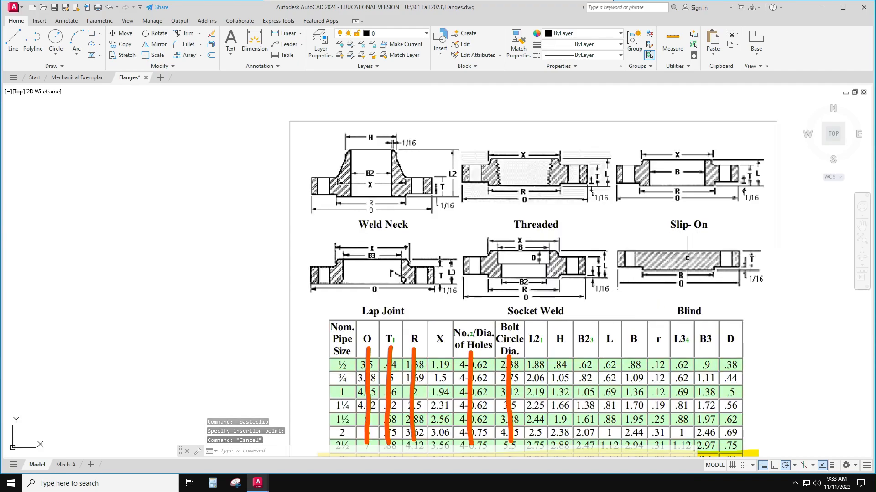
scroll(688, 258, "down", 2)
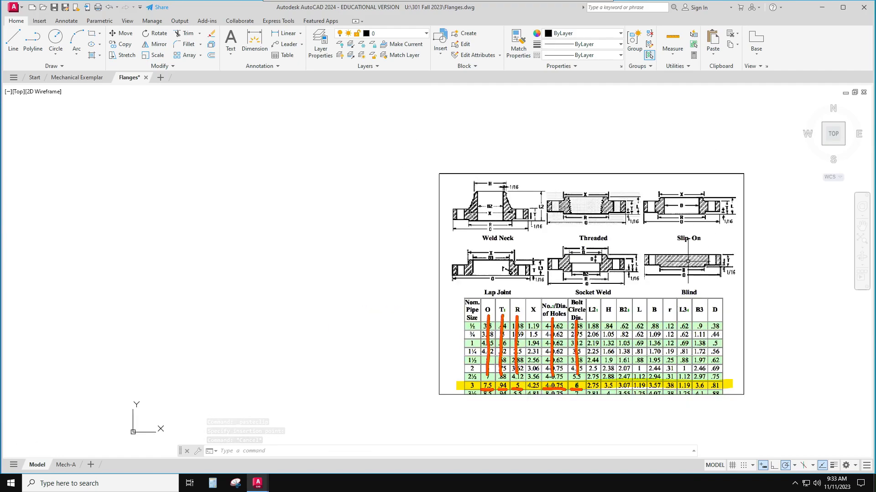
scroll(718, 253, "up", 5)
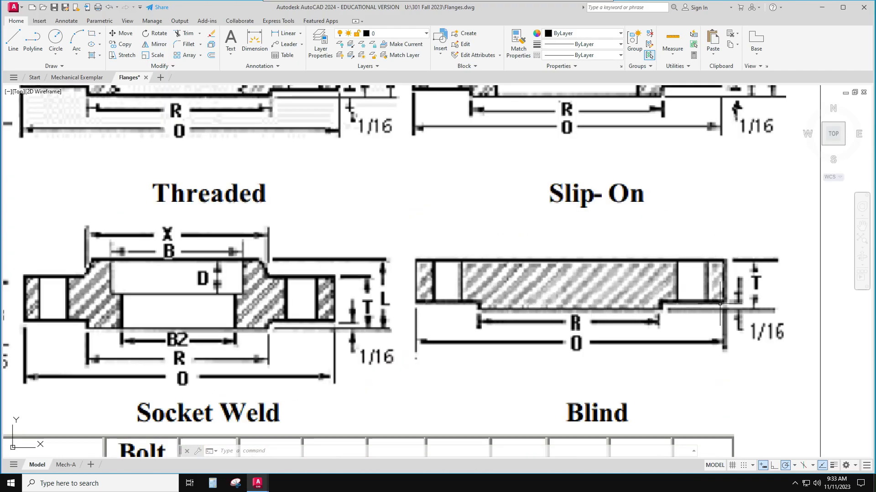
left_click(654, 309)
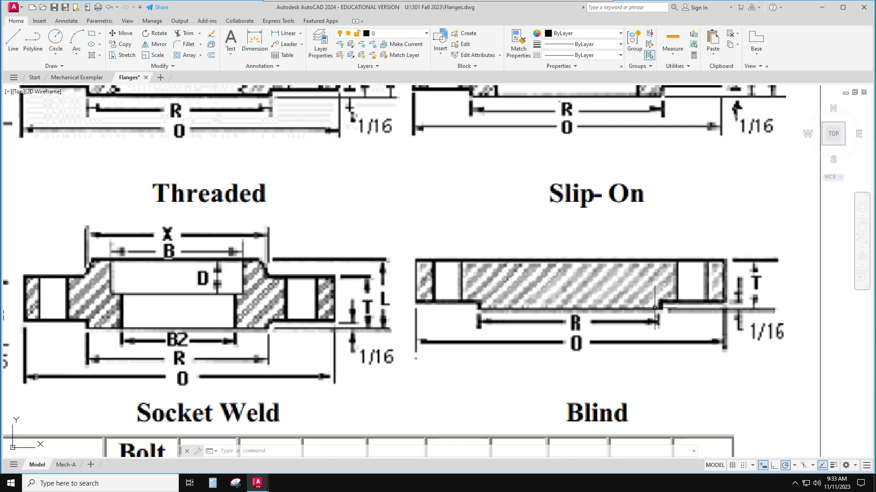
scroll(654, 308, "down", 8)
scroll(654, 308, "up", 4)
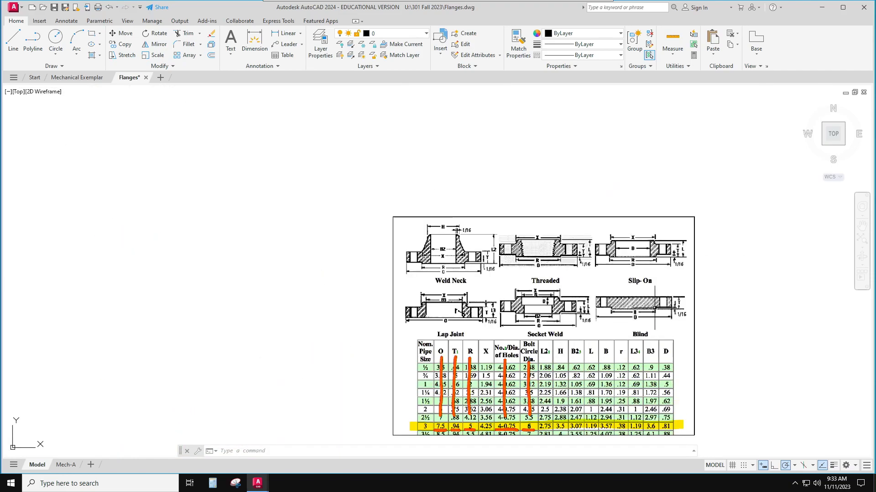
middle_click_drag(654, 309, 661, 289)
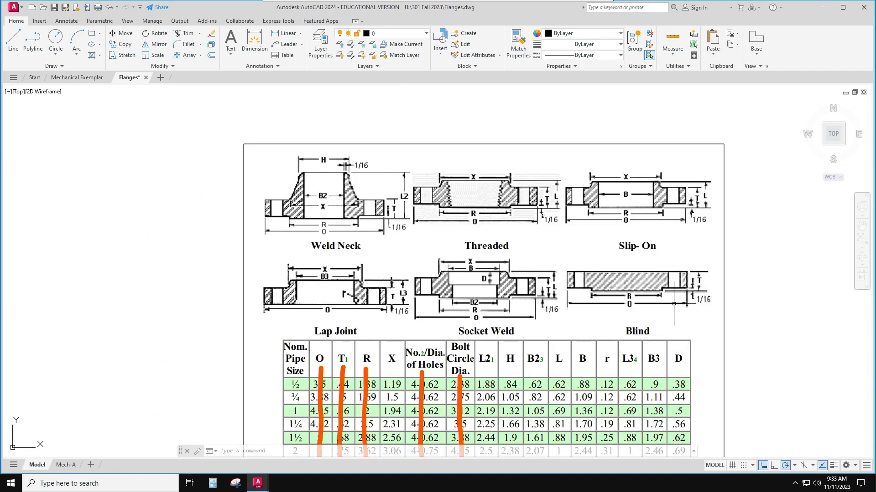
mouse_move(748, 319)
middle_mouse_down()
mouse_move(795, 256)
mouse_move(804, 266)
middle_mouse_up()
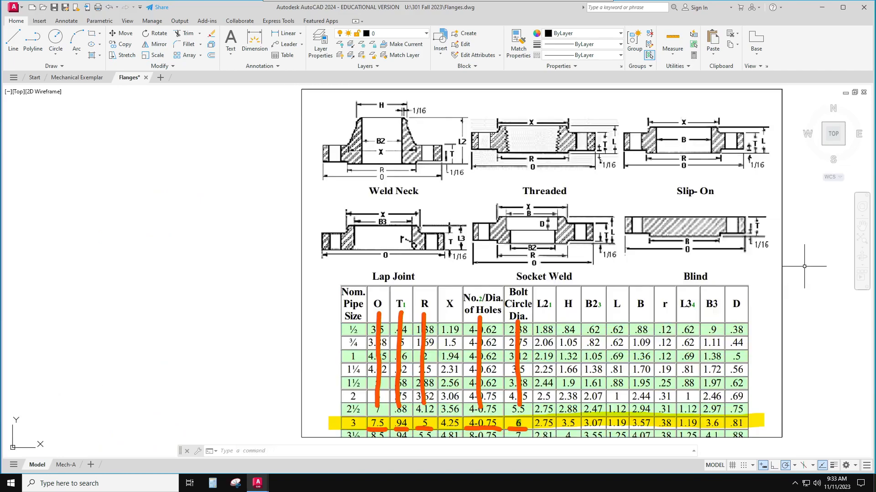
scroll(223, 302, "down", 2)
middle_click_drag(223, 302, 278, 303)
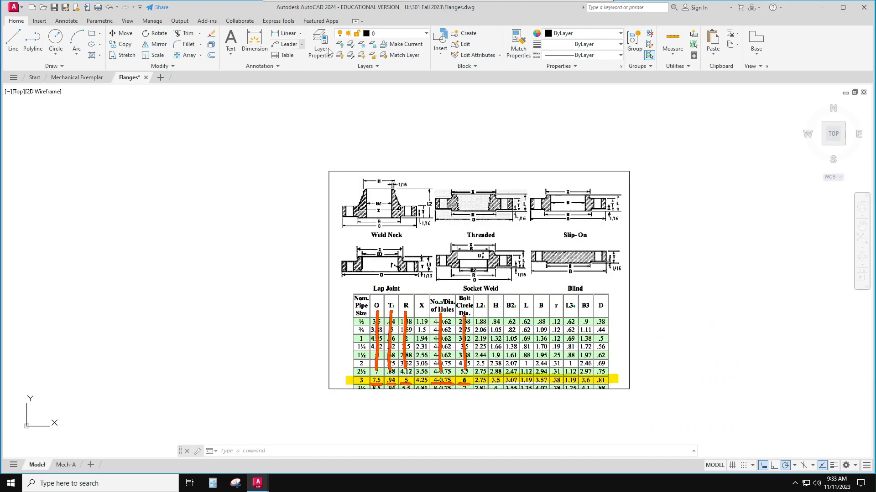
Make GEOMETRY the current layer.
left_click(397, 35)
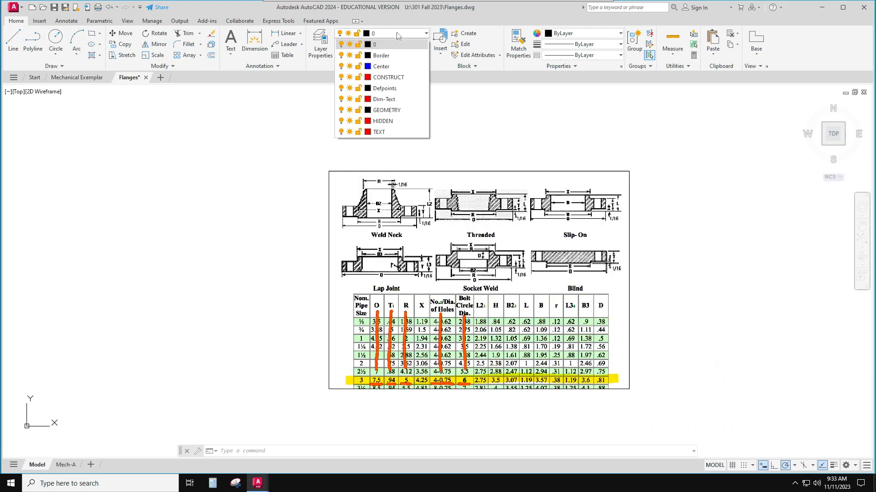
left_click(375, 109)
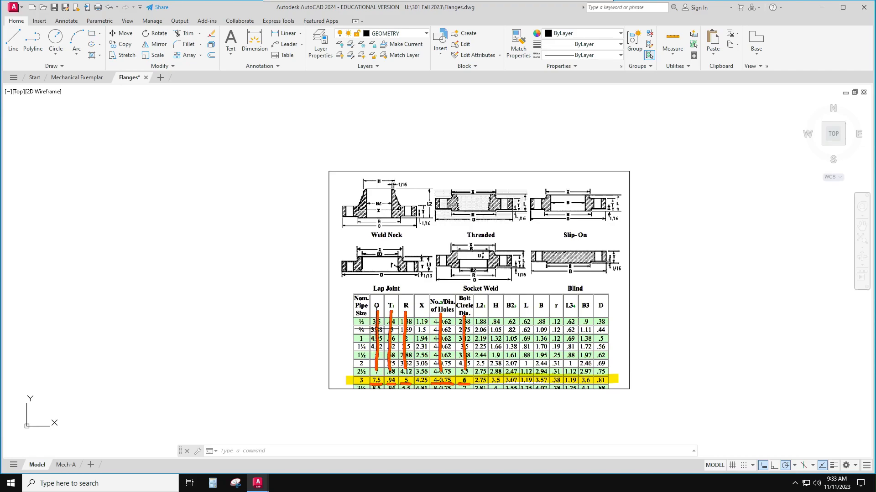
left_click(376, 380)
Draw a rectangle 7.5 wide and 9.4 high in the empty area beside the flange chart.
left_click(92, 34)
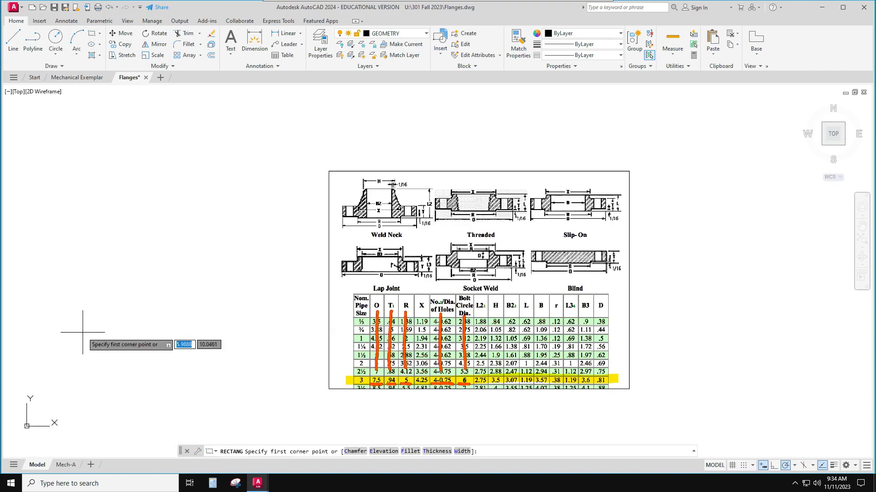
left_click(80, 394)
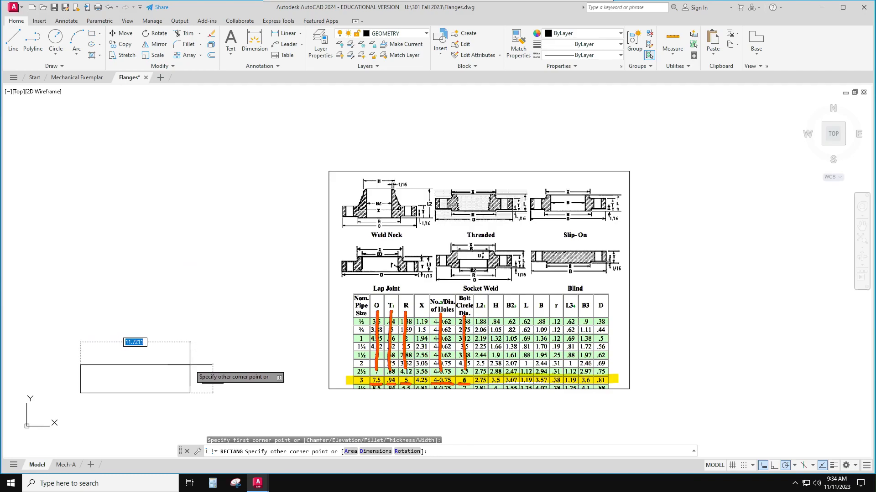
type("7.5000")
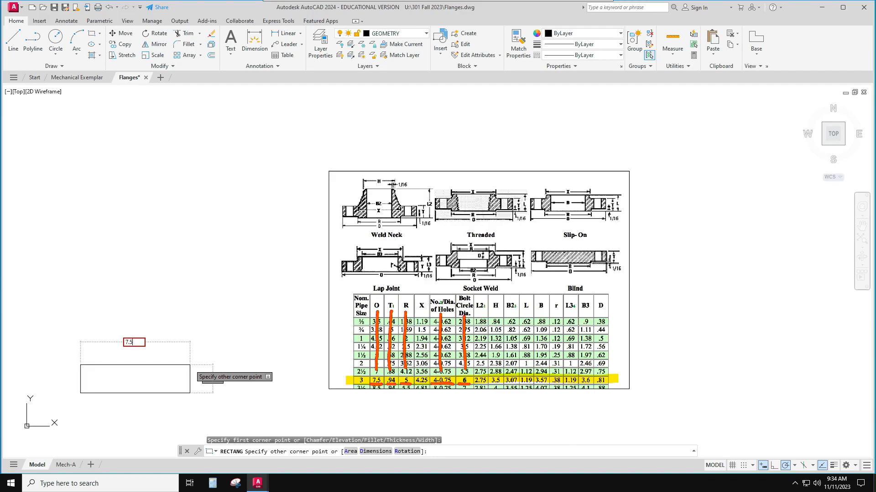
key("Tab")
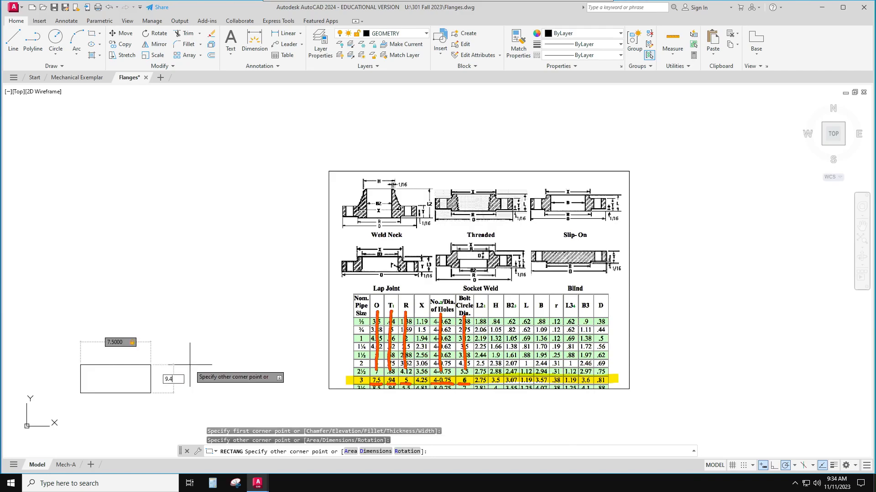
key("Return")
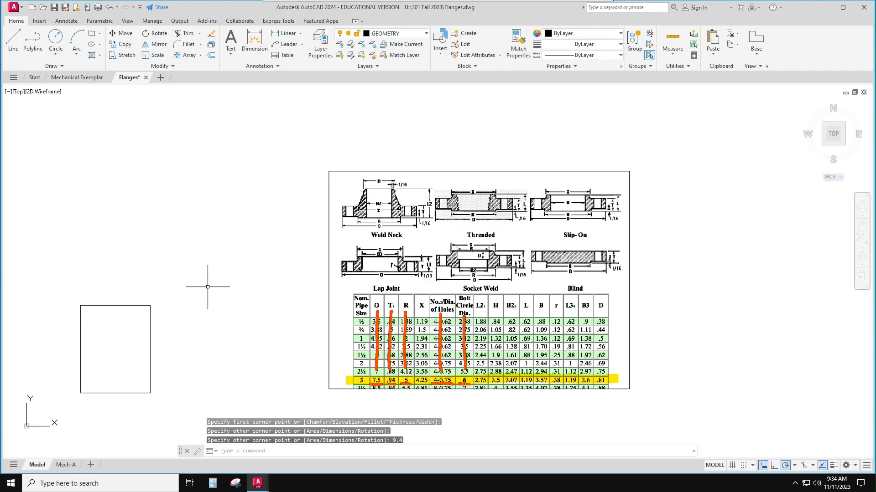
key("Escape")
key("Escape")
Erase the 7.5 by 9.4 rectangle.
left_click(194, 372)
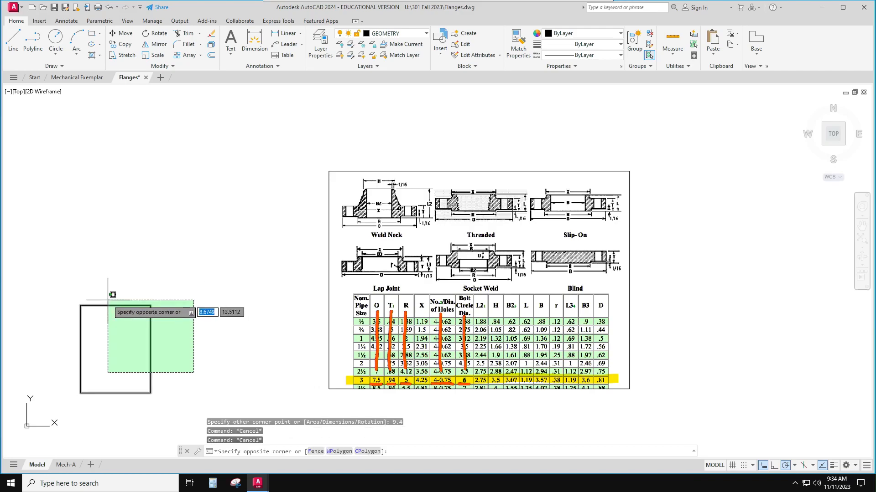
left_click(79, 279)
key("Delete")
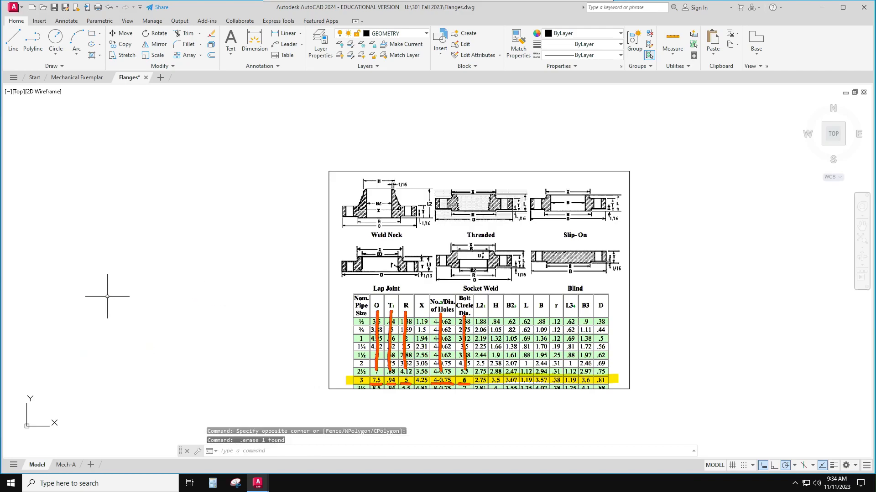
Draw the flange body as a rectangle 7.5 wide and .94 high in the empty area beside the chart.
left_click(93, 37)
left_click(118, 395)
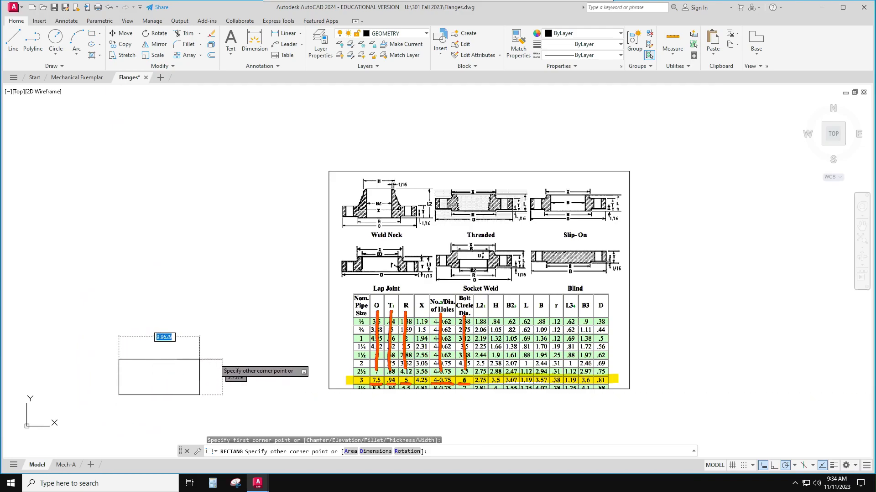
type("7.5")
key("Tab")
key("Return")
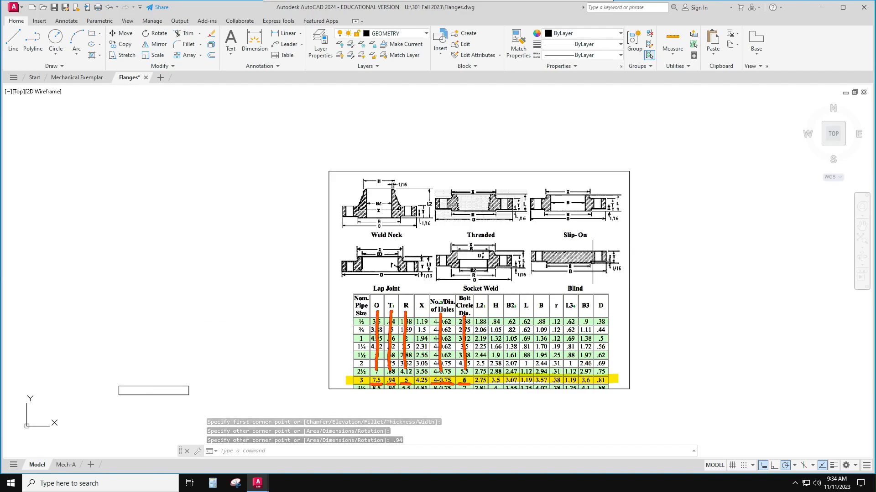
Check the Blind flange's raised face on the chart and draw a rectangle 4.12 wide and 1/16 high below the flange body.
scroll(574, 278, "up", 2)
scroll(573, 278, "up", 3)
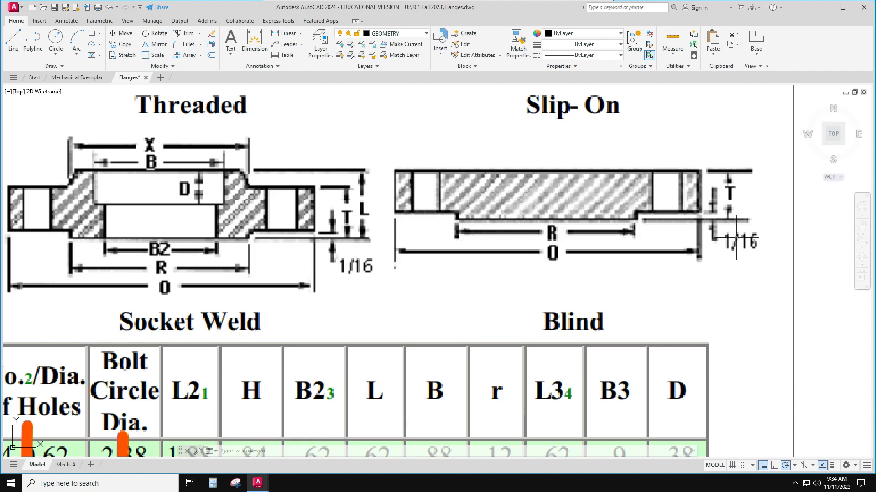
scroll(530, 256, "down", 6)
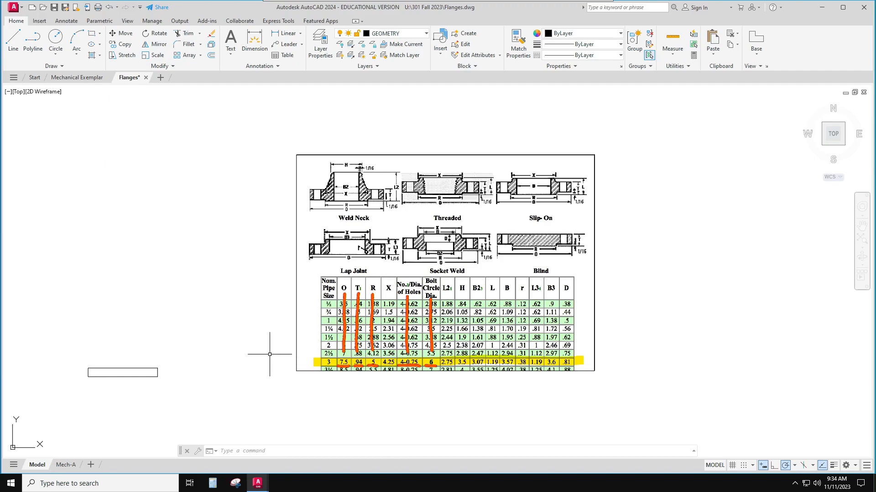
left_click(91, 35)
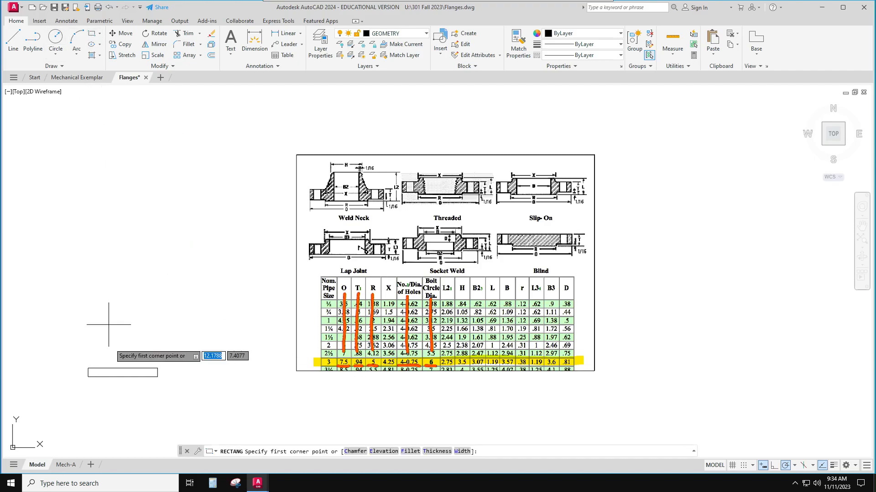
left_click(125, 400)
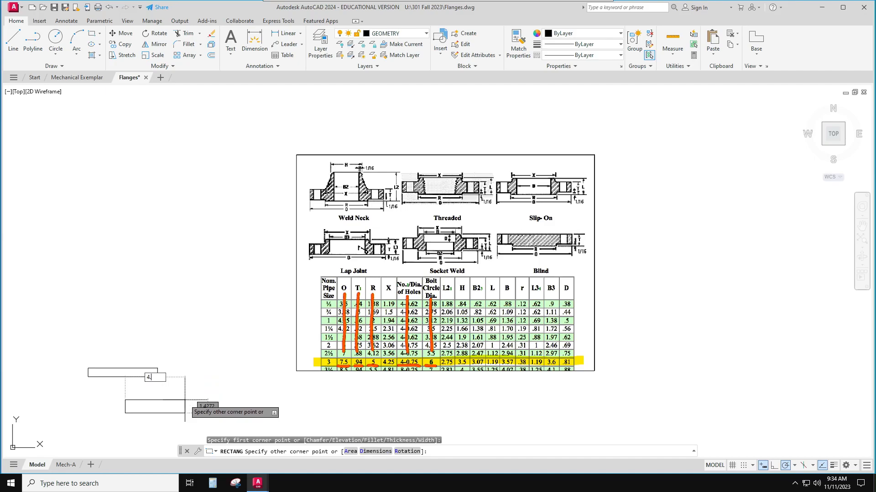
key("Tab")
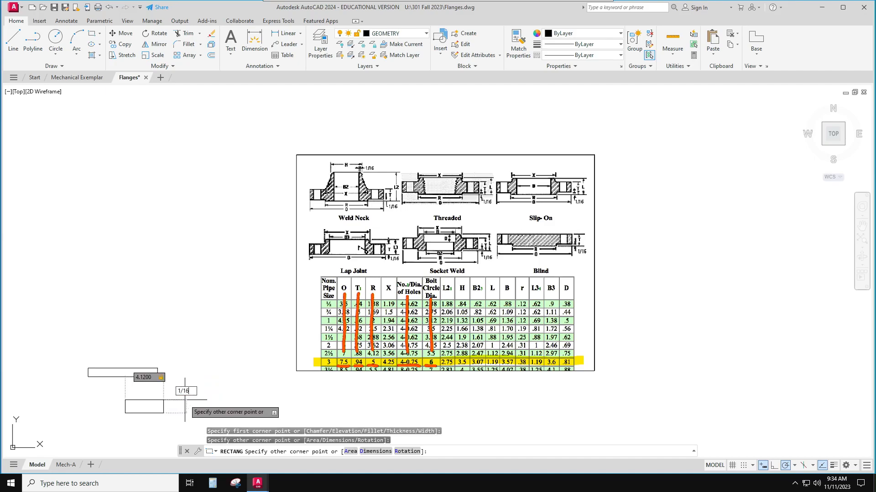
key("Return")
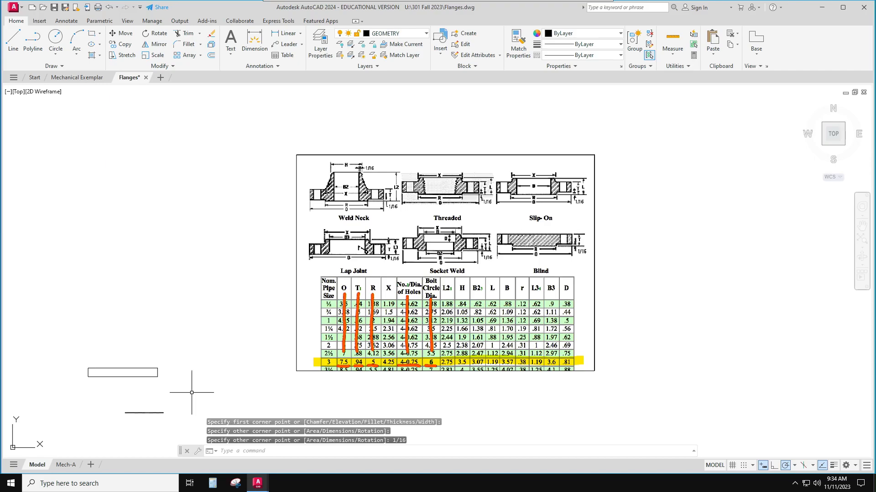
type("m")
key("Return")
left_click(172, 417)
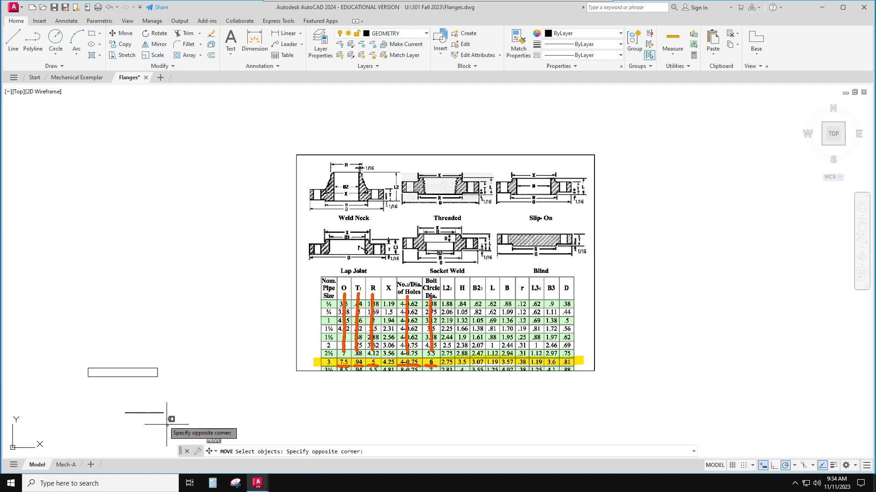
left_click(151, 407)
key("Return")
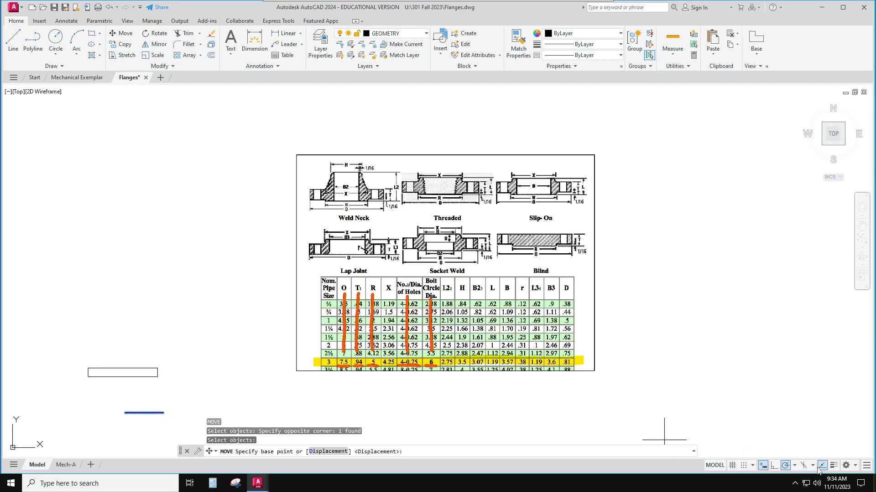
Add the 2D Object Snap control to the status bar and turn on the Midpoint snap.
left_click(866, 465)
left_click(836, 223)
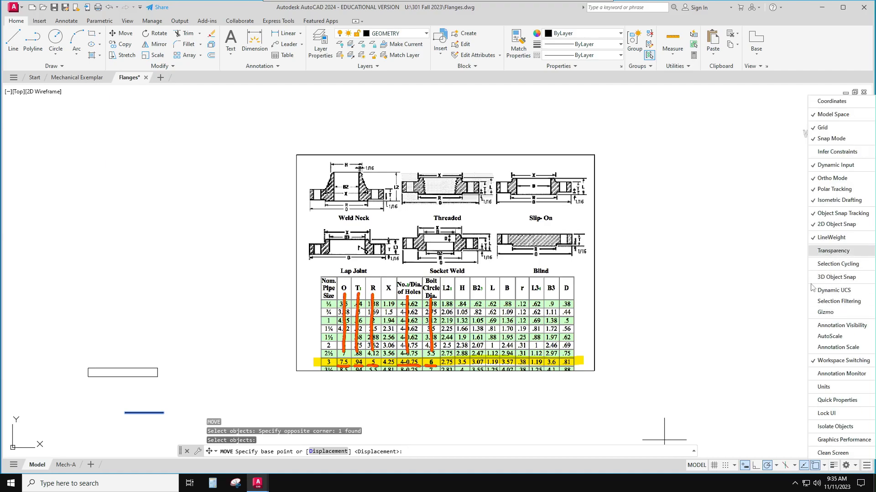
left_click(825, 466)
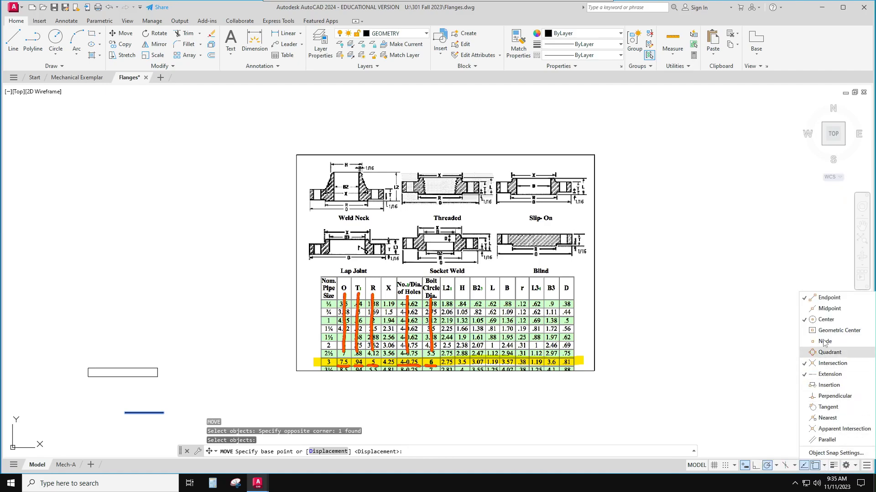
left_click(237, 388)
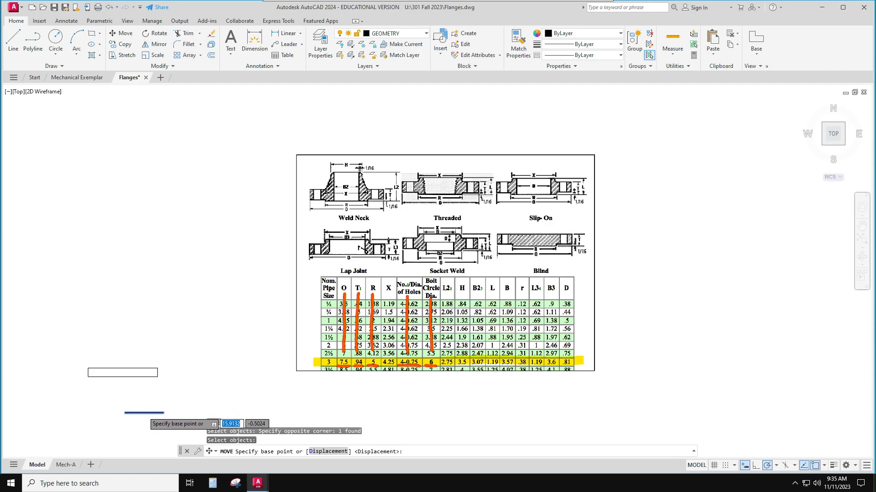
scroll(141, 413, "up", 6)
right_click(141, 416)
left_click(130, 393)
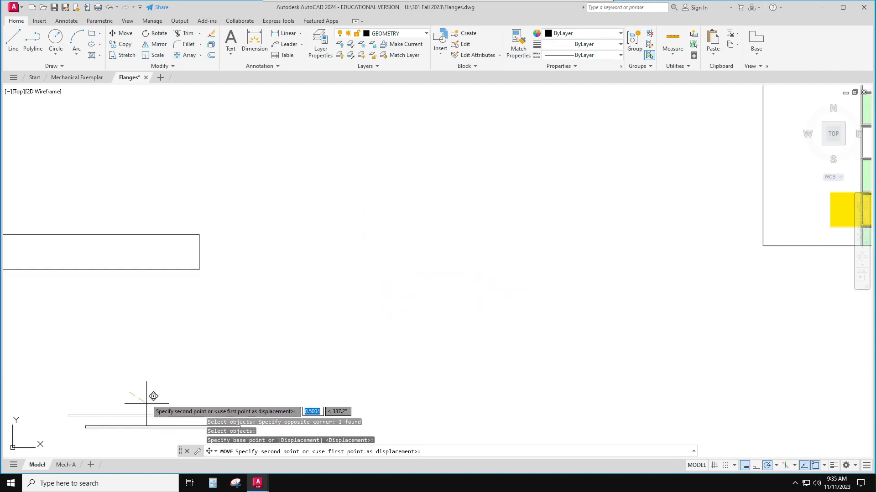
key("Escape")
Move the thin raised-face rectangle by its top-edge midpoint onto the midpoint of the flange body's bottom edge.
key("space")
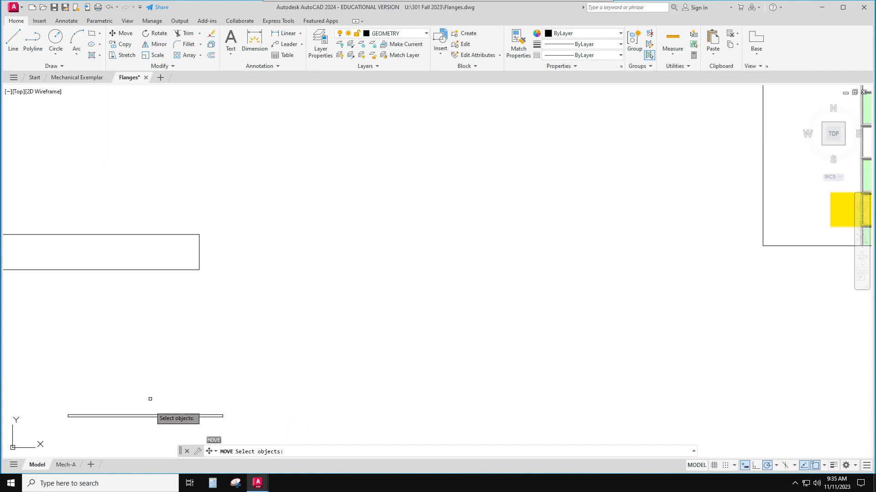
left_click(148, 412)
left_click(149, 413)
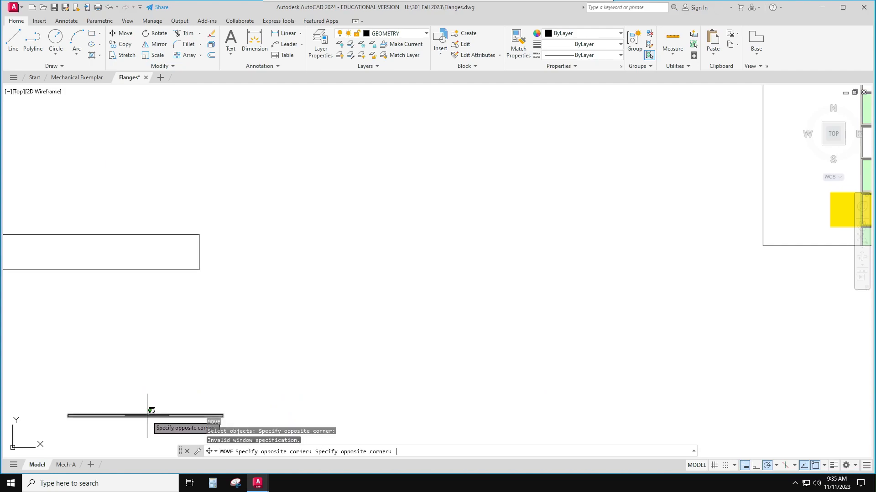
left_click(148, 413)
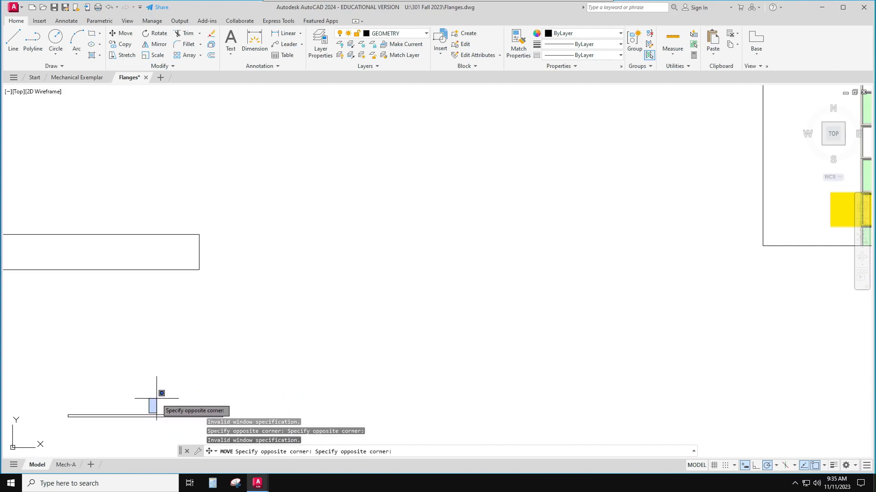
left_click(153, 425)
left_click(147, 431)
left_click(142, 404)
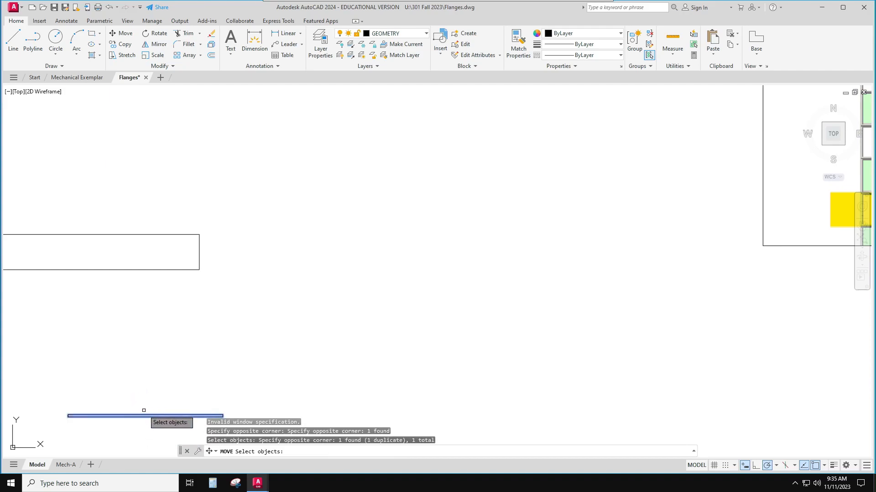
key("Return")
left_click(146, 415)
middle_click_drag(109, 324, 197, 360)
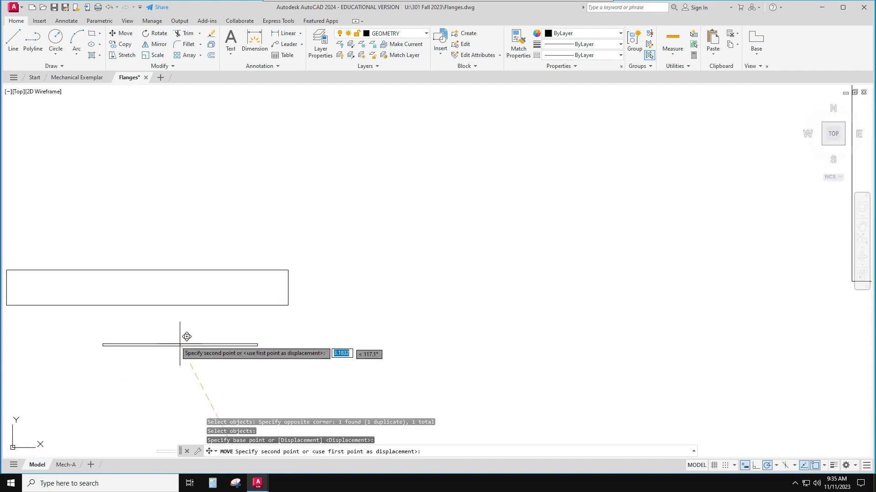
left_click(148, 306)
scroll(148, 325, "up", 4)
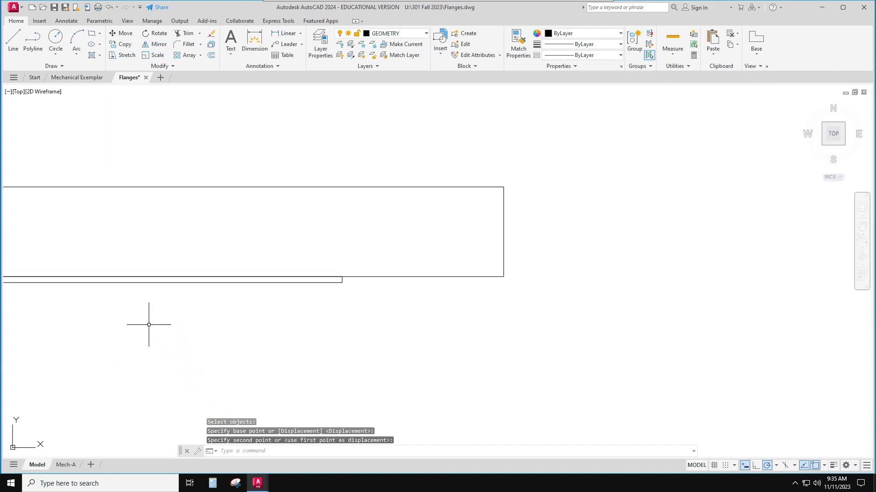
key("Escape")
key("Escape")
key("Escape")
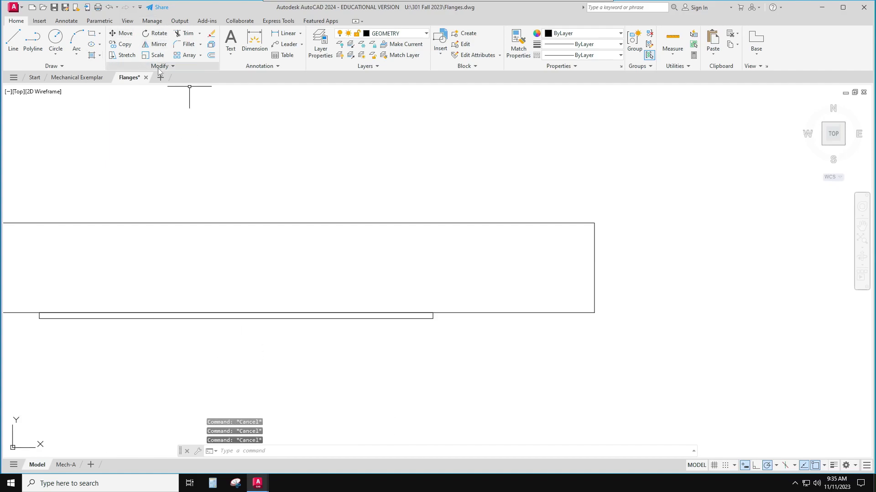
Trim away the overlapping edges between the flange body and the raised face.
left_click(187, 33)
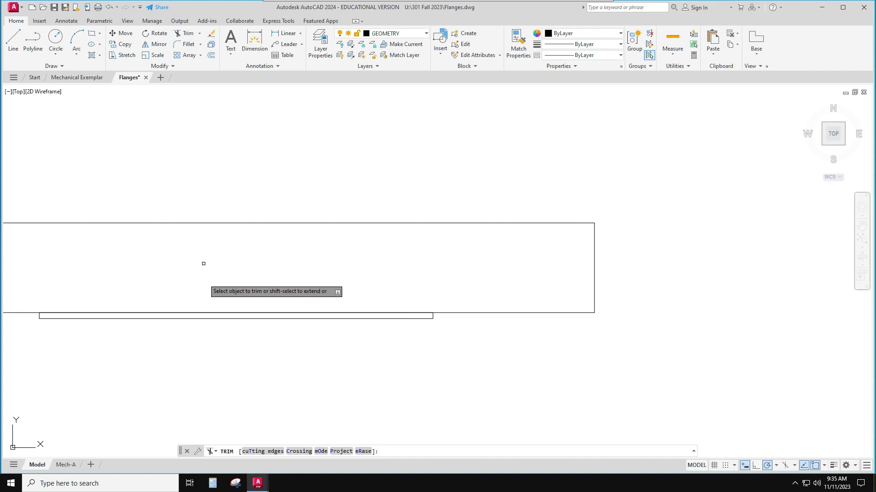
left_click(204, 310)
left_click(205, 315)
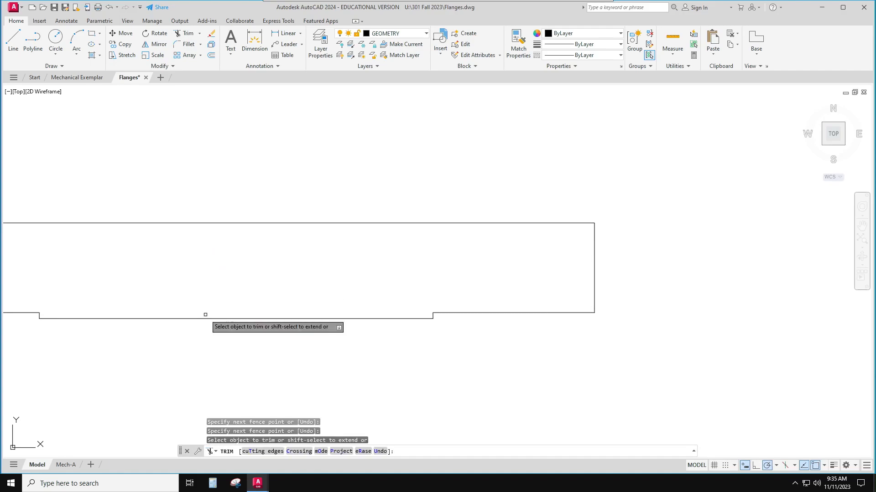
On the Center layer, draw a line 3 long rightward from the body's top-edge midpoint, continuing straight down to the body's bottom edge.
scroll(206, 311, "down", 2)
scroll(269, 311, "down", 1)
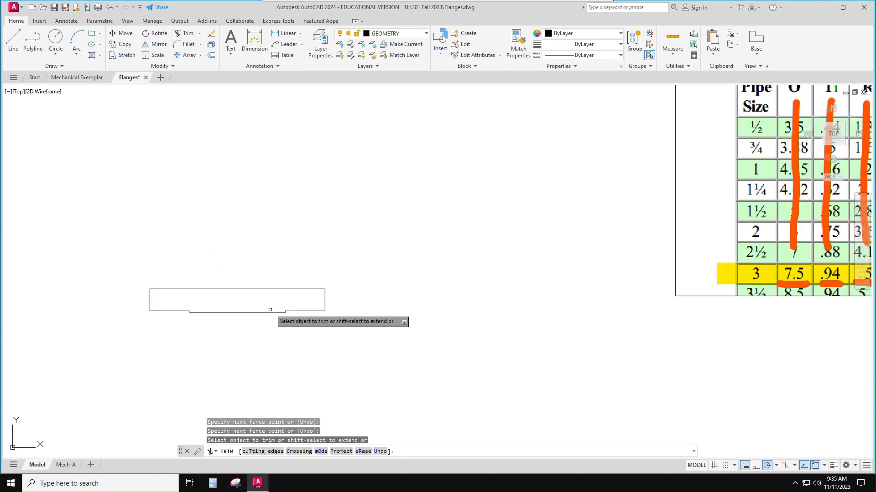
scroll(440, 295, "down", 2)
middle_click_drag(448, 291, 342, 313)
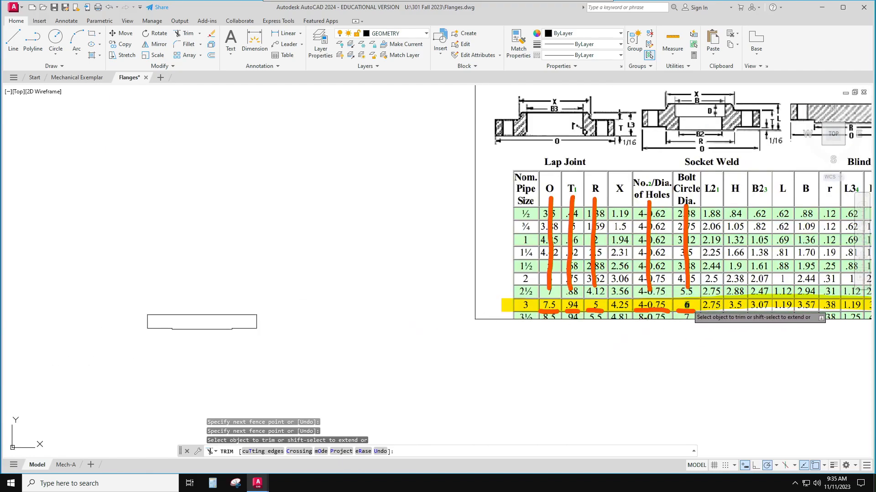
left_click(404, 36)
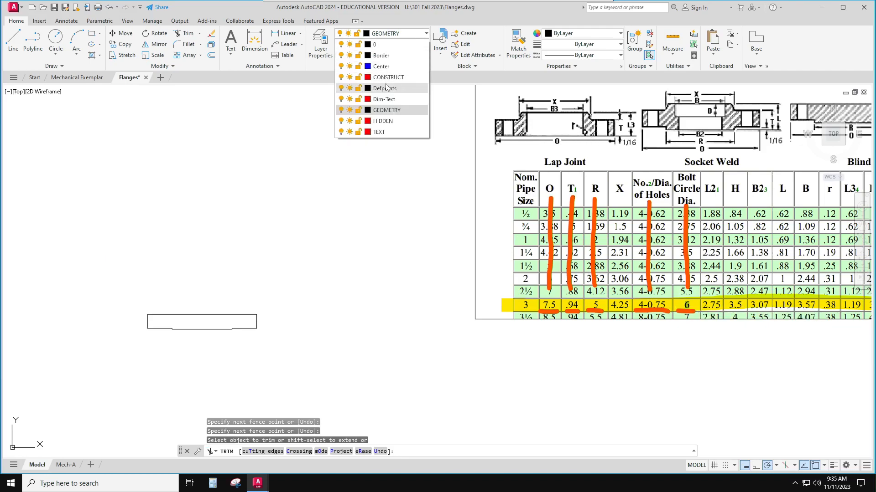
left_click(391, 67)
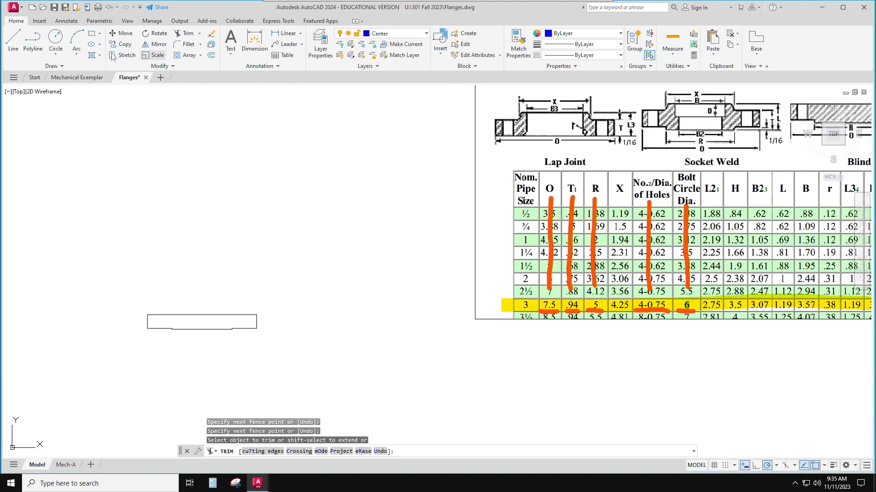
left_click(20, 39)
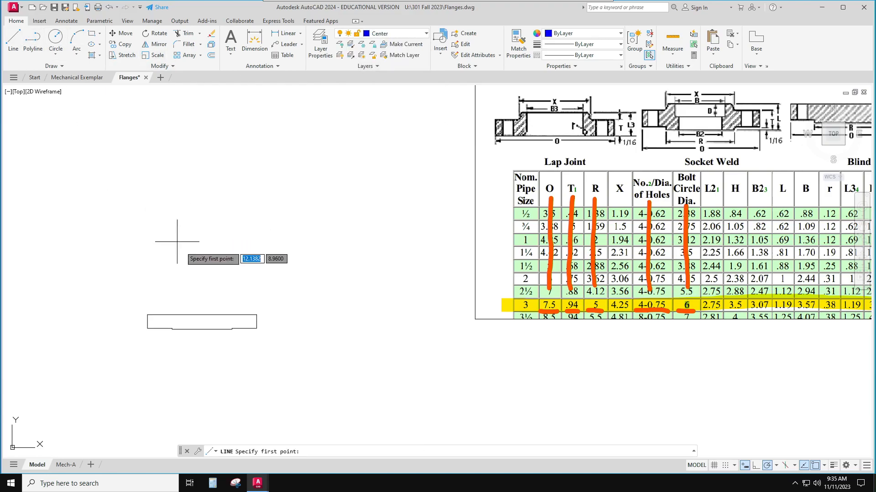
left_click(202, 314)
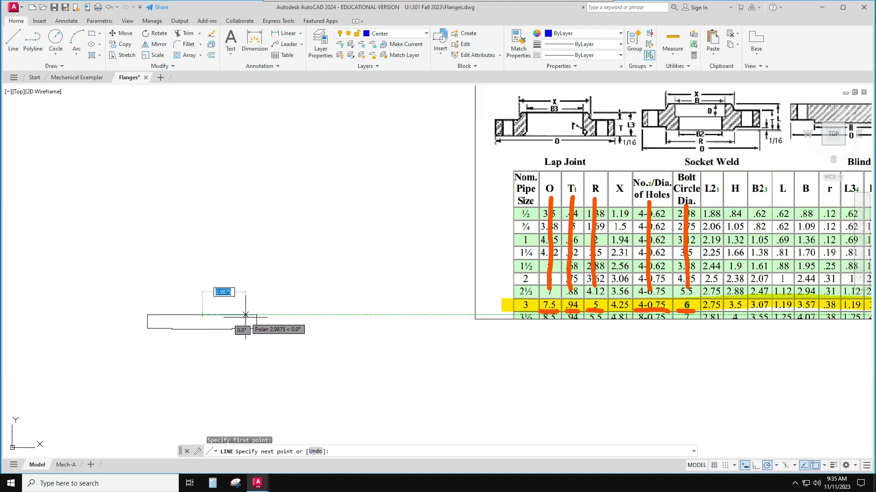
type("3")
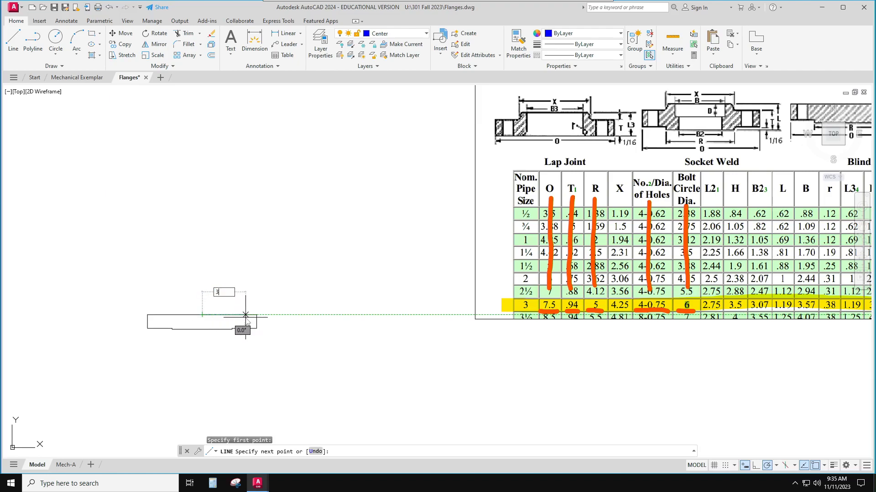
key("Return")
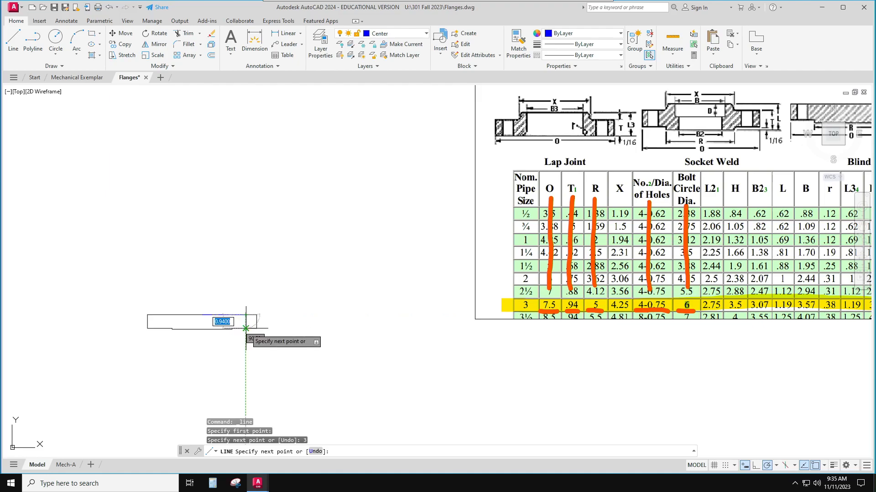
left_click(245, 328)
key("Escape")
key("Escape")
key("Escape")
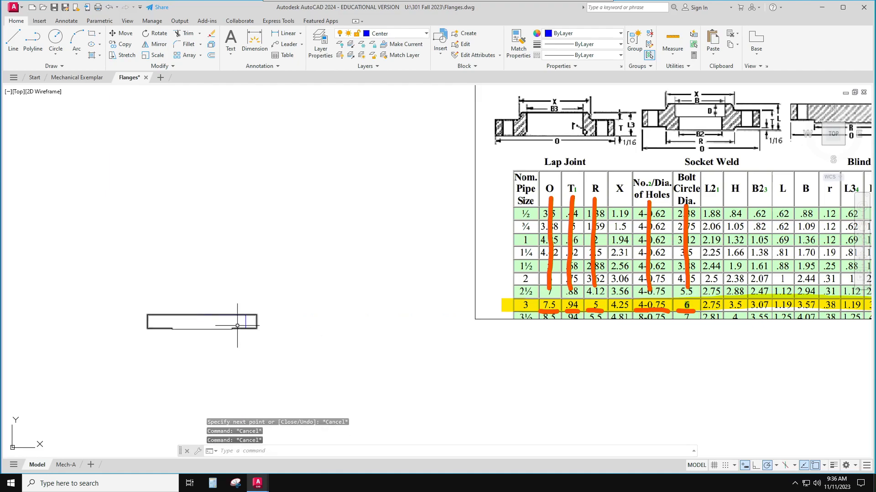
Erase the horizontal Center-layer line along the flange's top edge, keeping the vertical bolt-hole centerline.
scroll(245, 327, "up", 3)
left_click(87, 287)
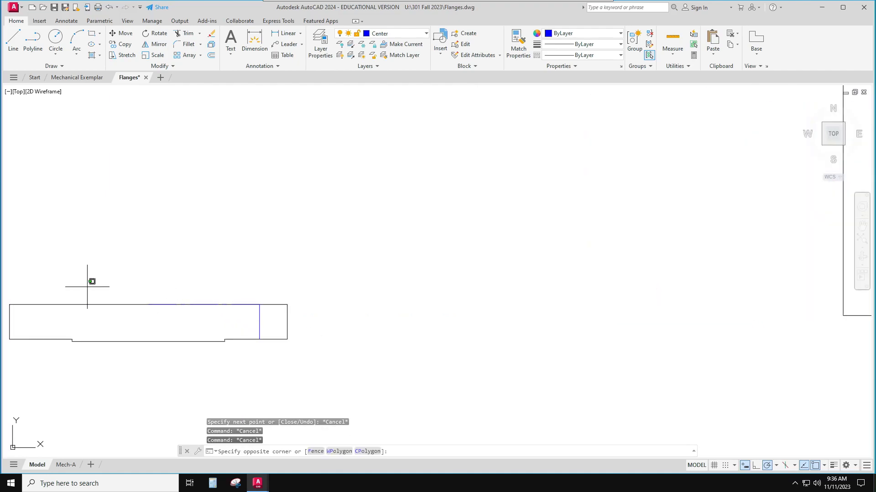
left_click(281, 311)
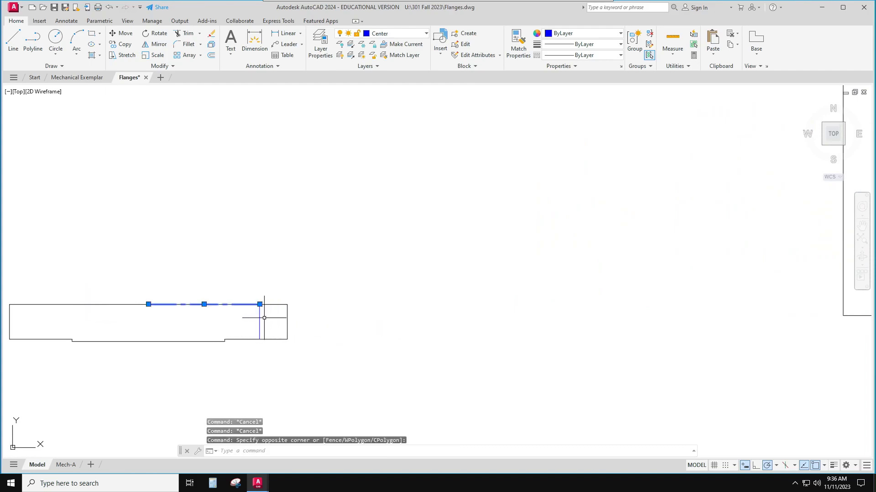
key("Delete")
scroll(258, 319, "up", 3)
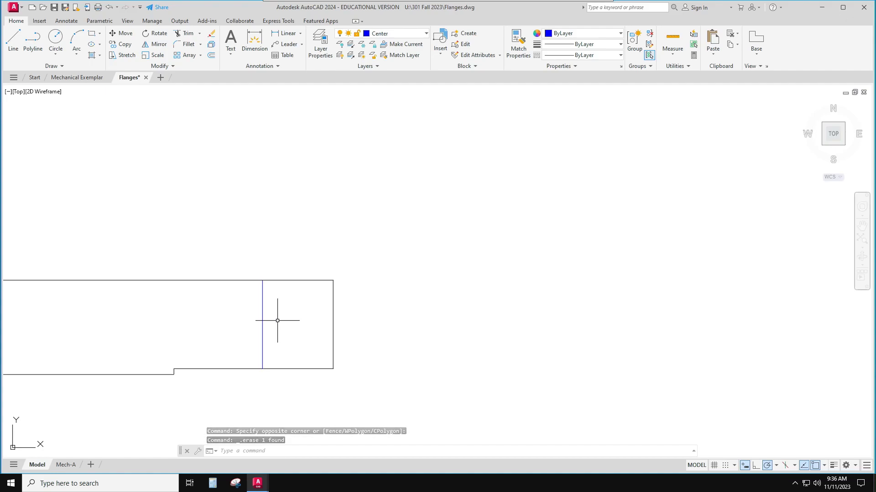
Check the bolt-hole diameter for size 3 on the chart and try an Offset with a distance of .75/2.
scroll(288, 316, "down", 3)
scroll(516, 322, "down", 2)
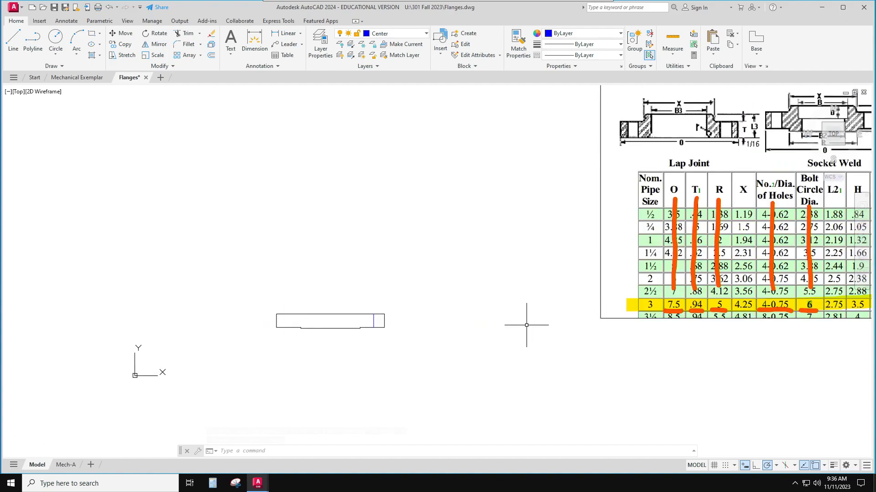
left_click(786, 304)
scroll(407, 317, "up", 3)
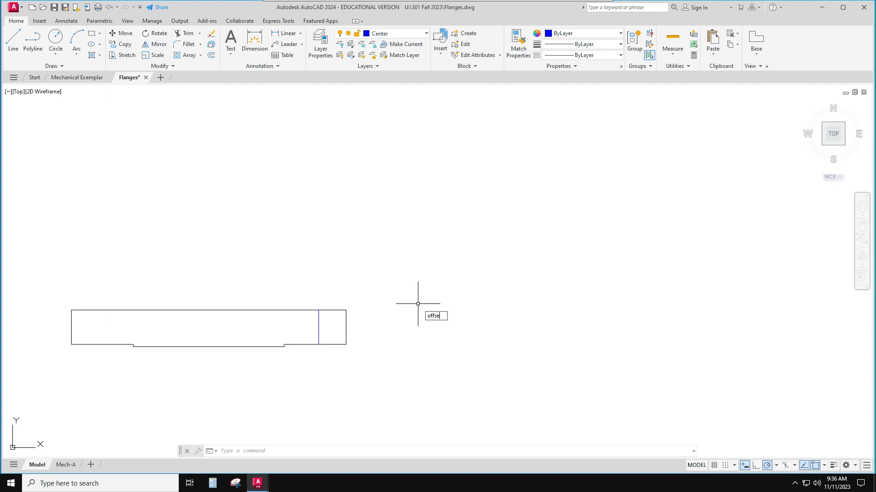
key("Return")
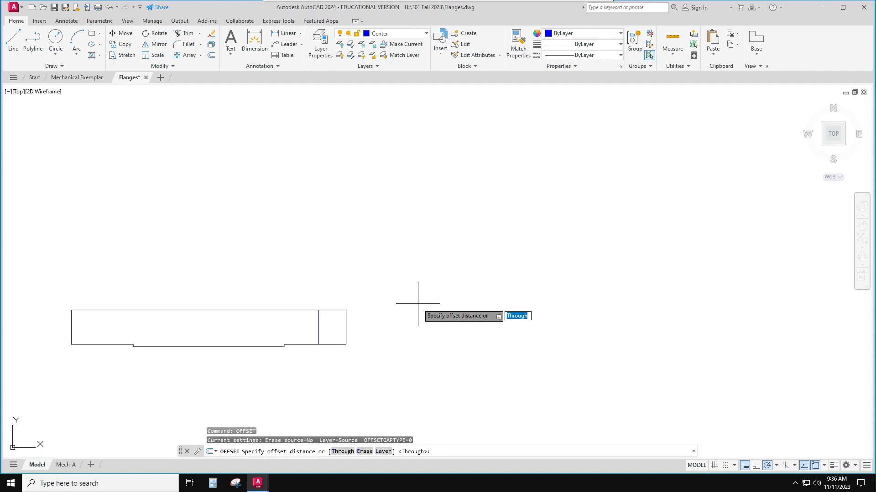
type(".")
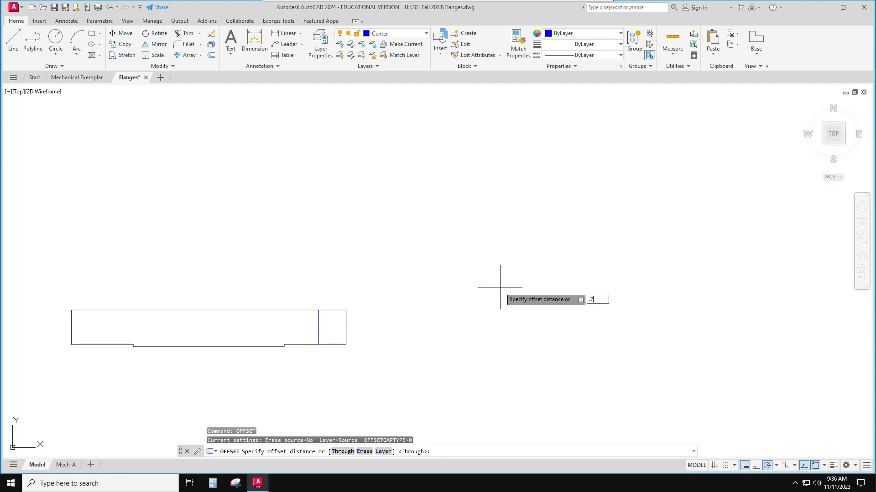
type("75/2")
key("Return")
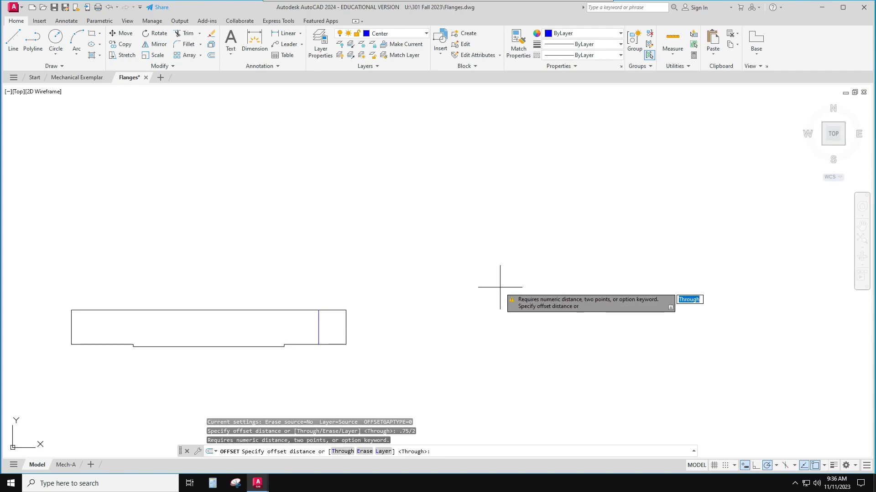
key("Escape")
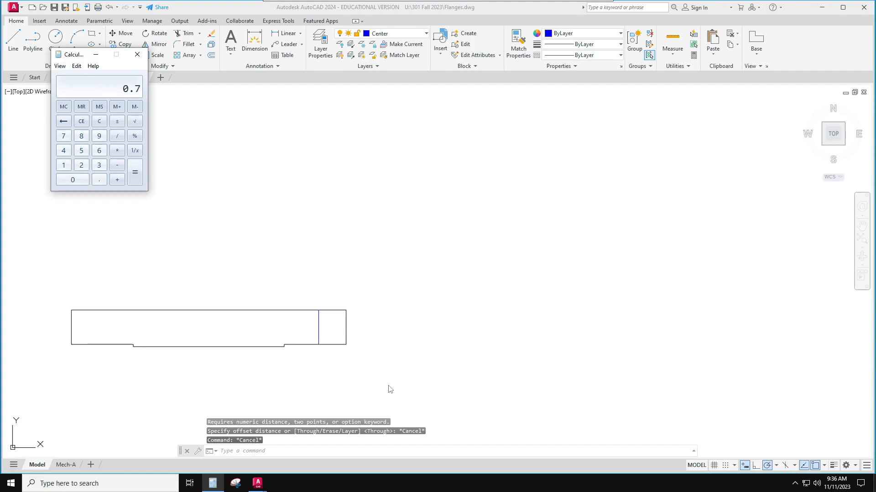
Switch to Calculator and divide .75 by 2 to get the bolt-hole radius.
key("Return")
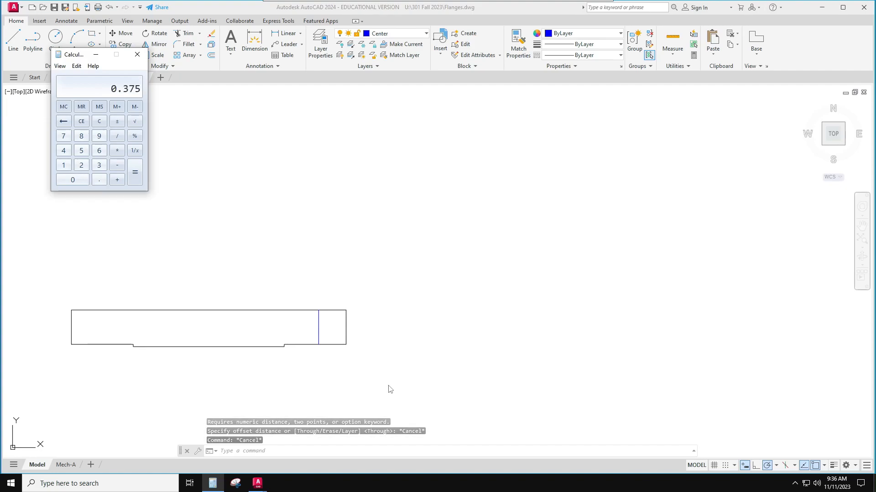
key("Escape")
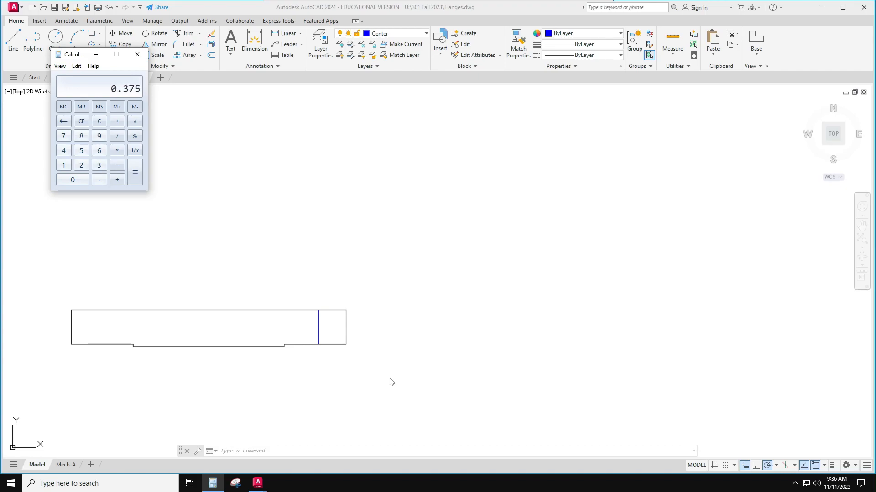
Offset the bolt-hole centerline by .375 to both sides to form the hole edges.
left_click(312, 249)
key("Escape")
key("Escape")
key("Escape")
type("offset")
key("Return")
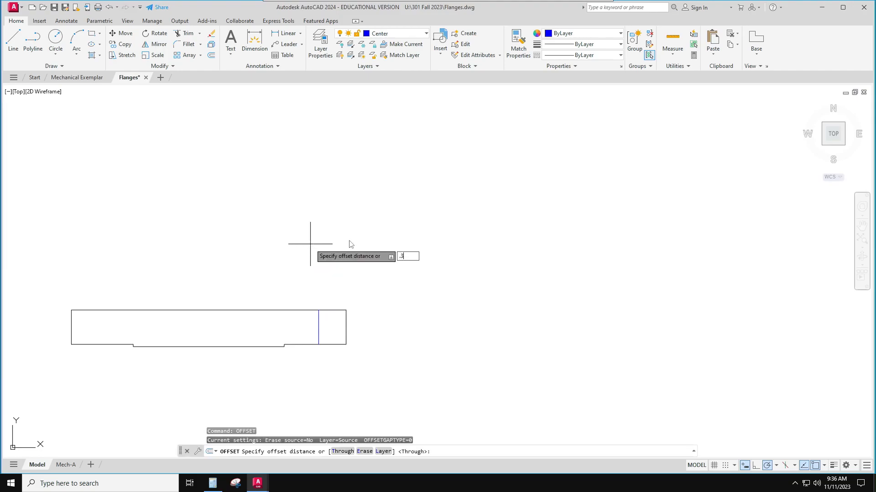
type(".375")
key("Return")
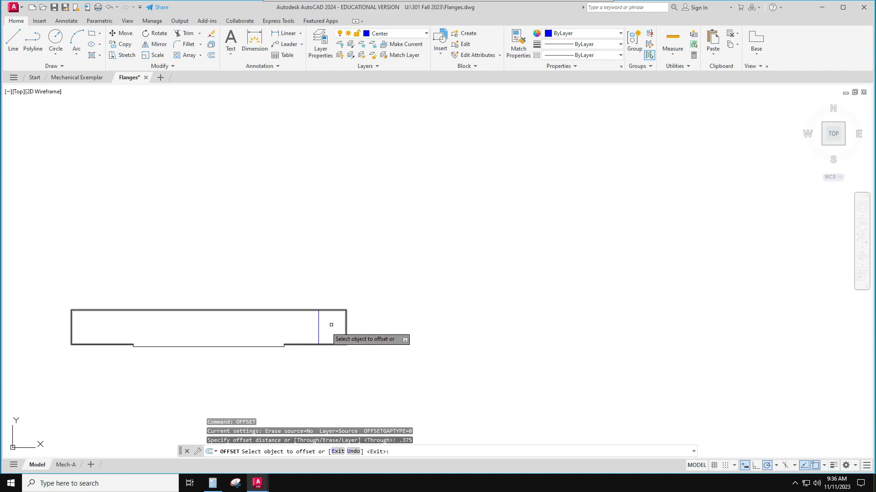
left_click(318, 329)
left_click(332, 326)
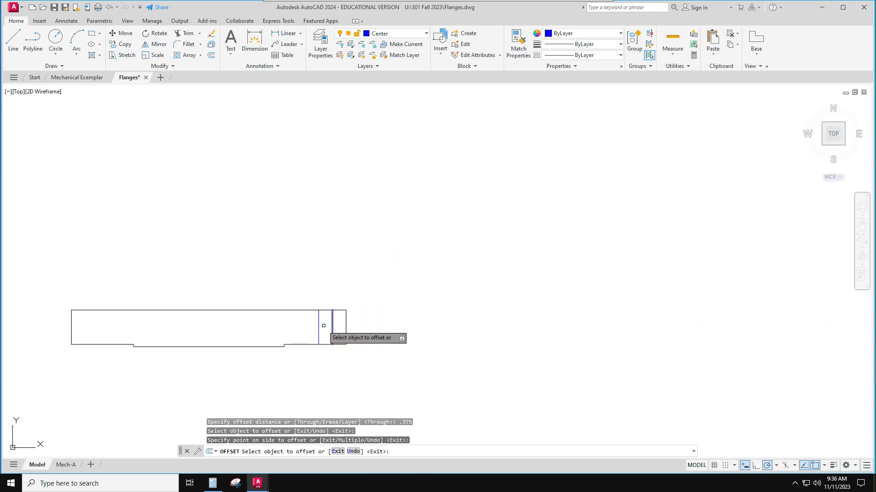
left_click(319, 327)
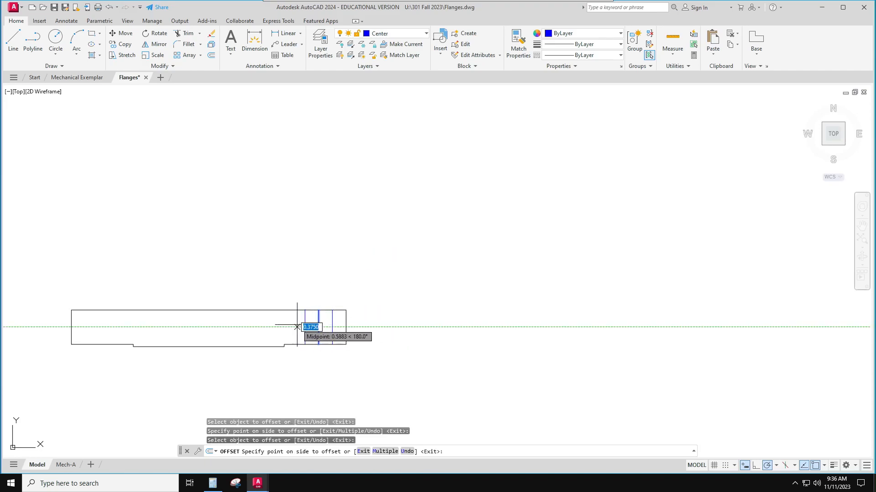
left_click(272, 327)
key("Escape")
key("Escape")
Move the two offset hole-edge lines onto the GEOMETRY layer.
left_click(337, 334)
left_click(326, 335)
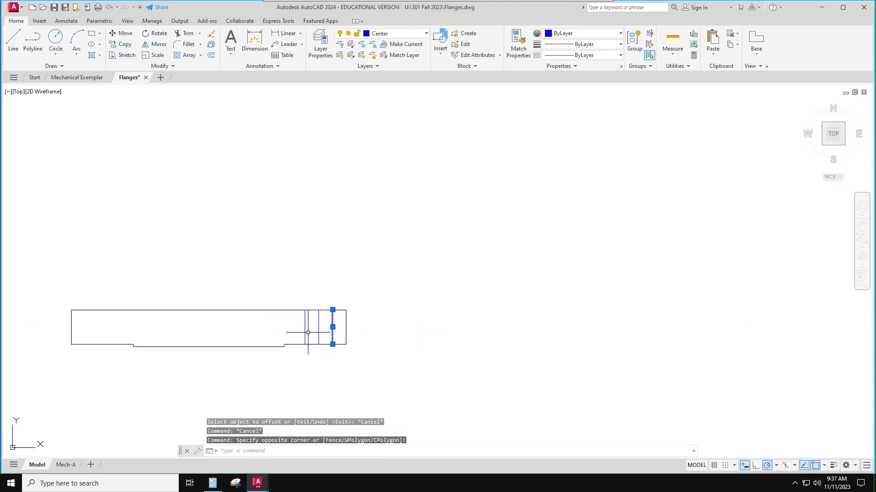
left_click(310, 335)
left_click(299, 328)
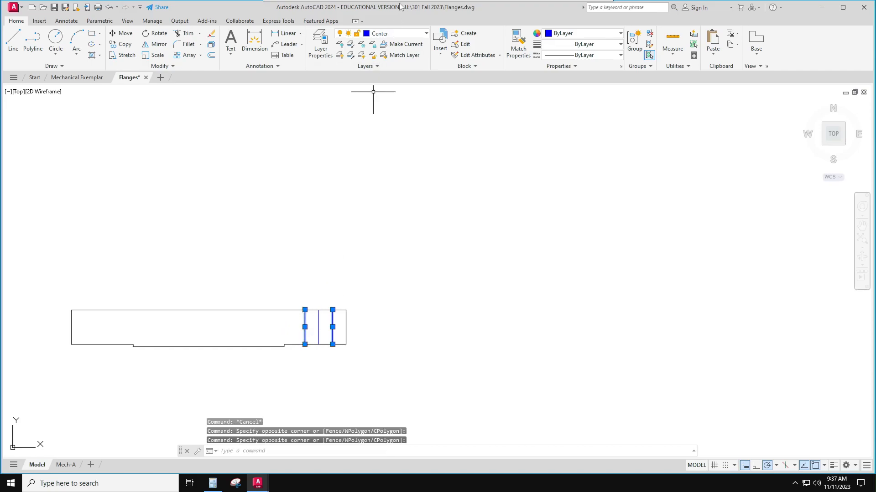
left_click(395, 34)
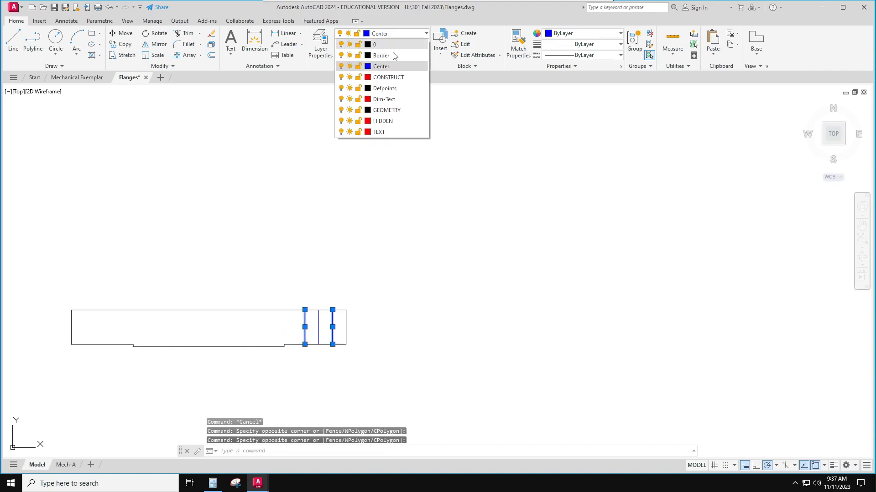
left_click(396, 111)
key("Escape")
key("Escape")
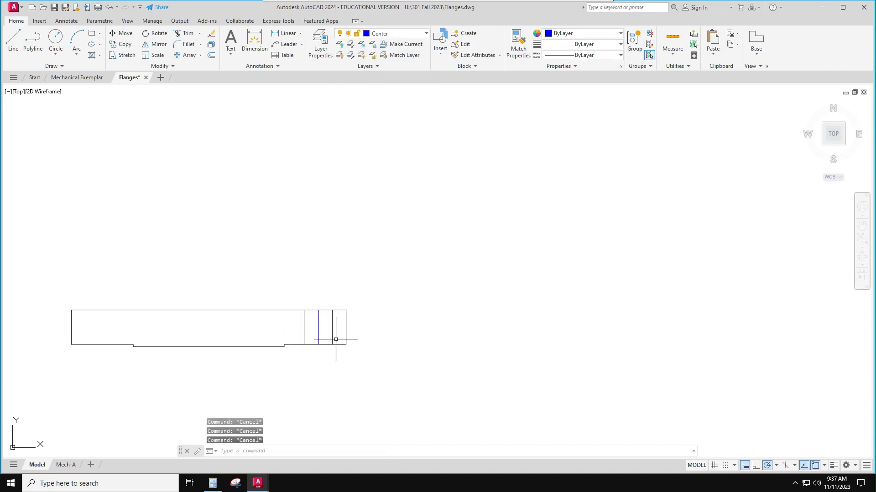
Lengthen the bolt-hole centerline at both ends by a delta of .25.
scroll(327, 331, "up", 4)
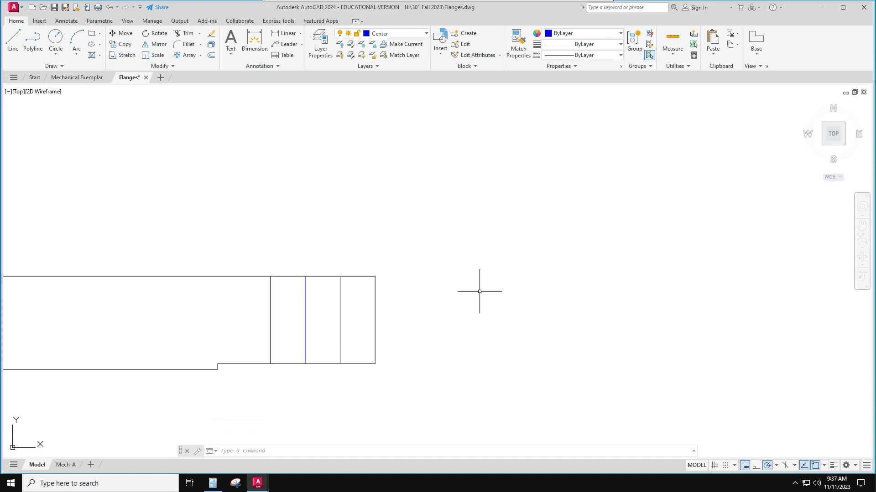
type("LEn")
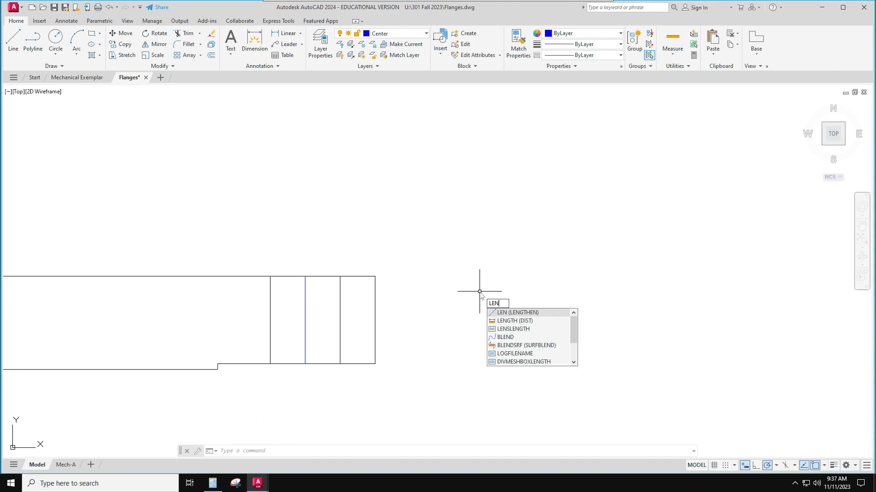
key("Return")
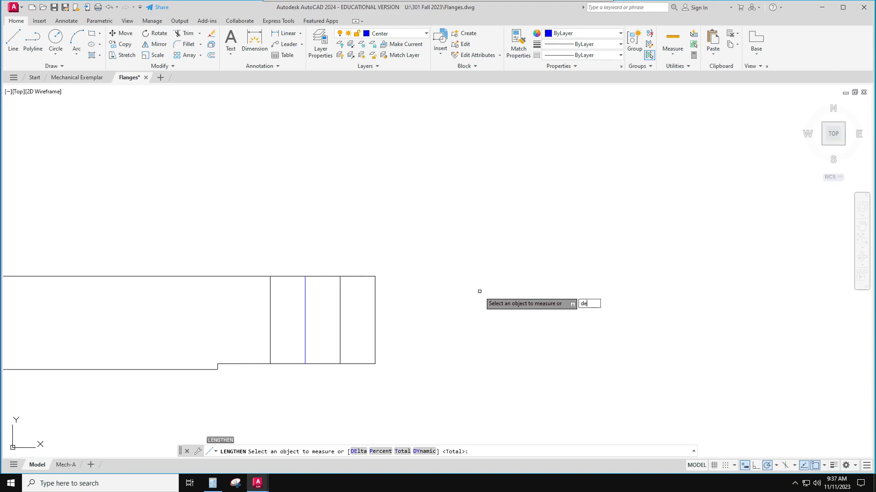
key("Return")
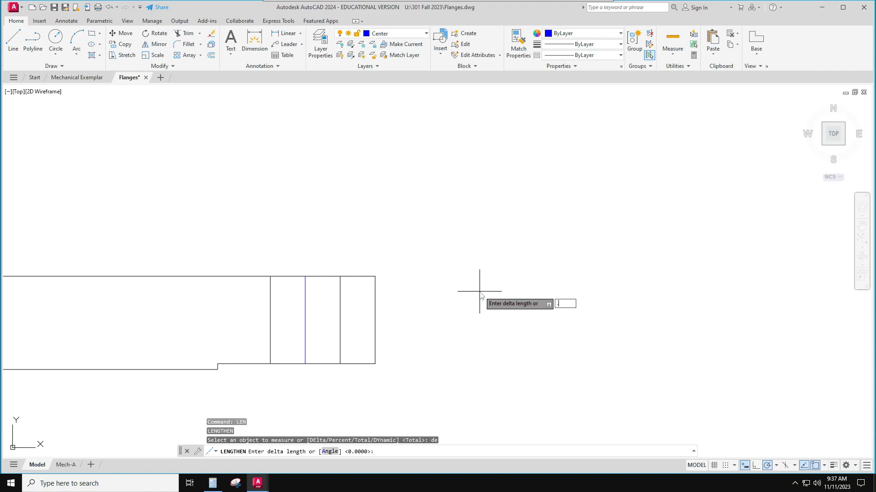
type(".25")
key("Return")
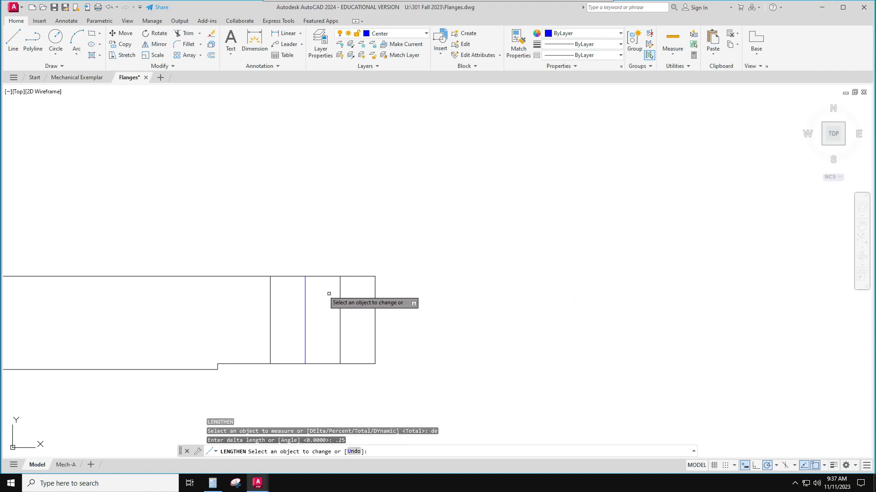
left_click(304, 286)
left_click(305, 336)
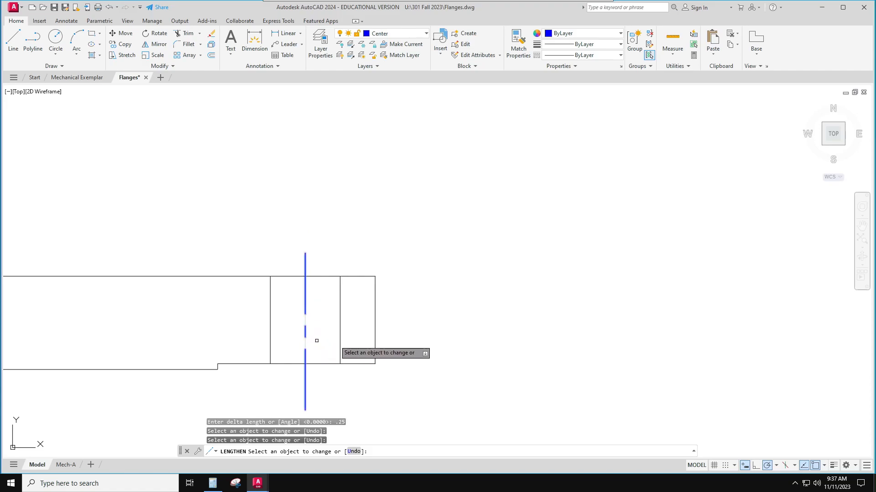
scroll(441, 336, "down", 4)
key("Escape")
key("Escape")
key("Escape")
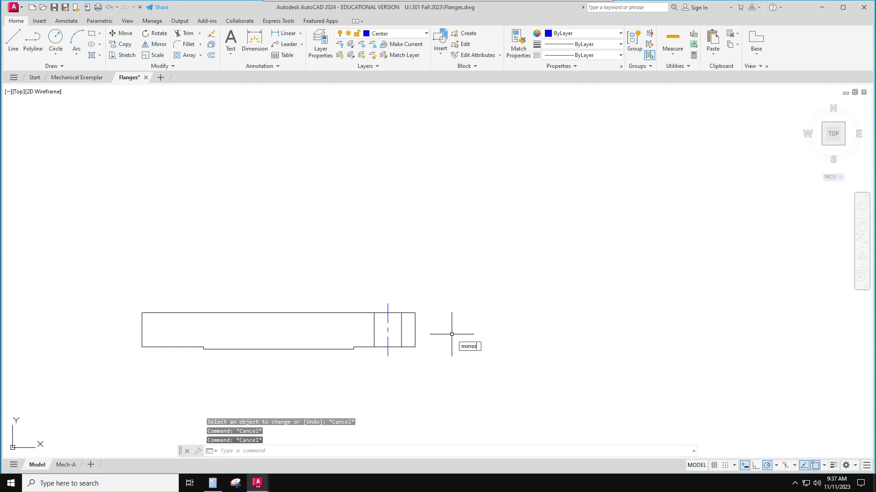
key("Return")
left_click(365, 296)
left_click(405, 368)
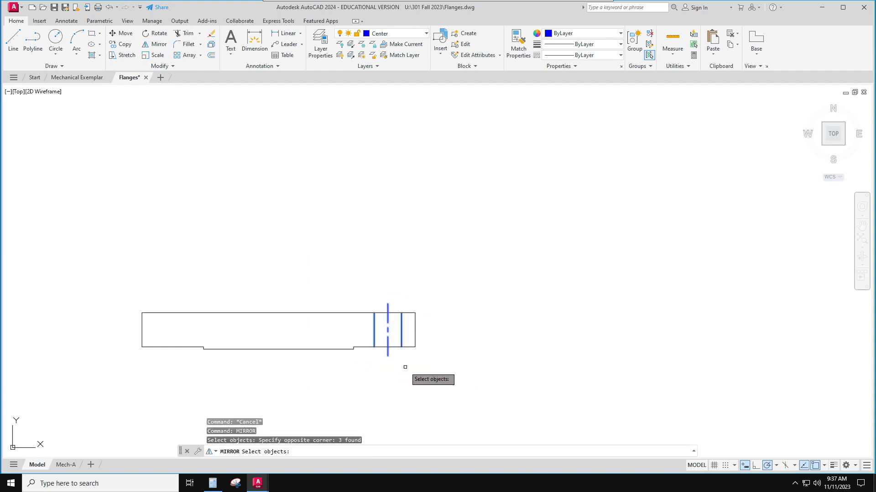
key("Return")
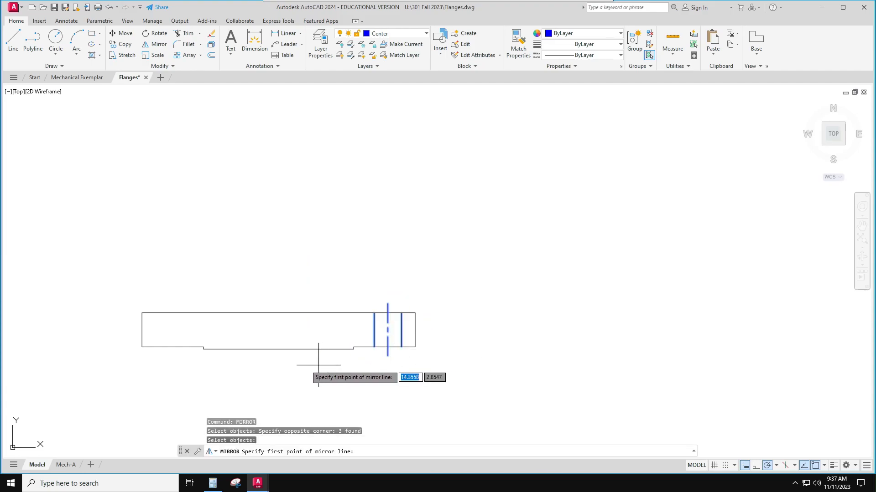
left_click(278, 349)
left_click(277, 379)
key("Escape")
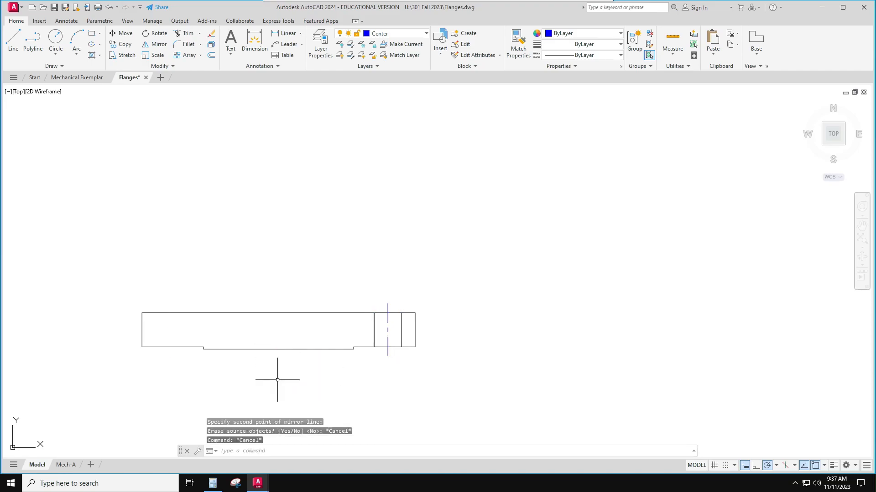
Mirror the bolt-hole edges and centerline about the flange's vertical midline, keeping the source objects.
key("Return")
left_click(337, 285)
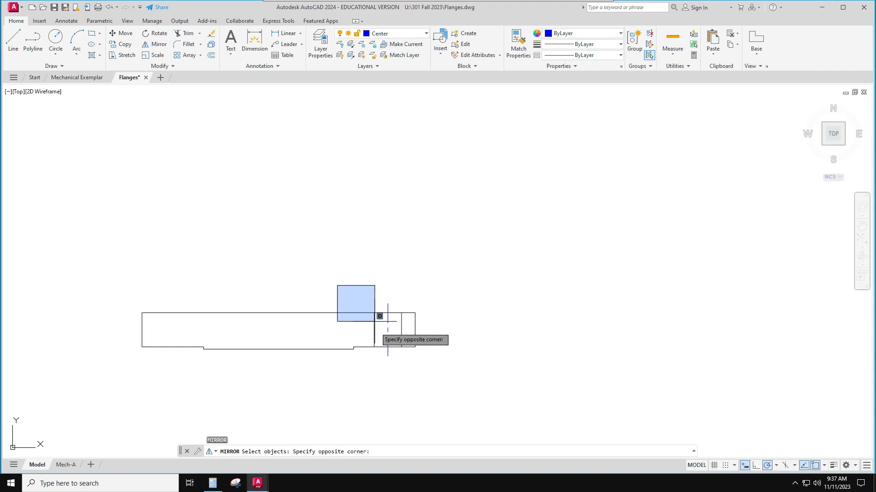
left_click(405, 360)
key("Return")
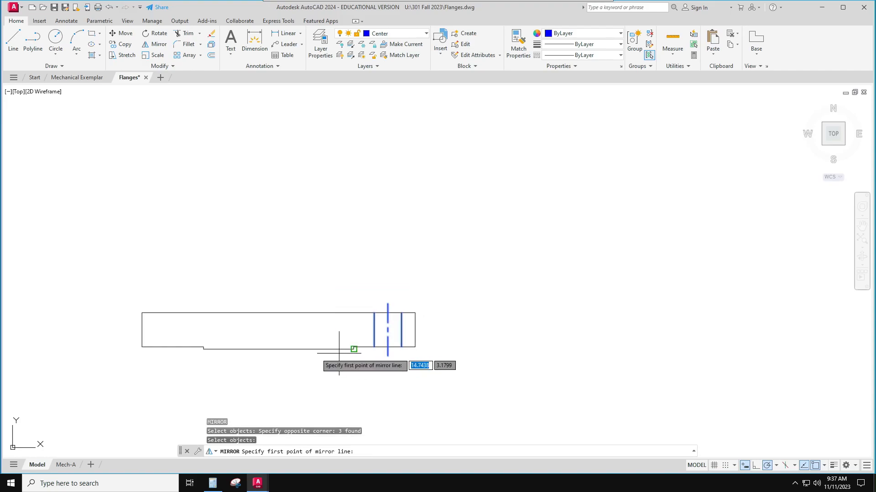
left_click(282, 349)
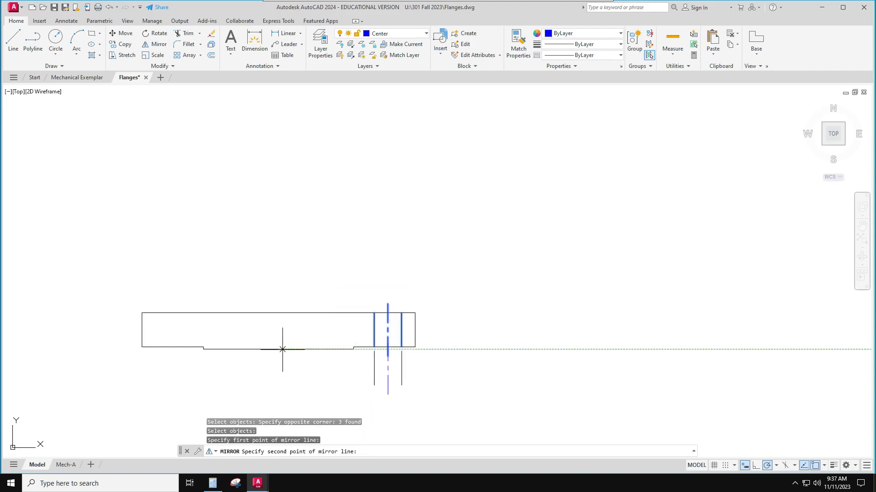
left_click(278, 312)
key("Return")
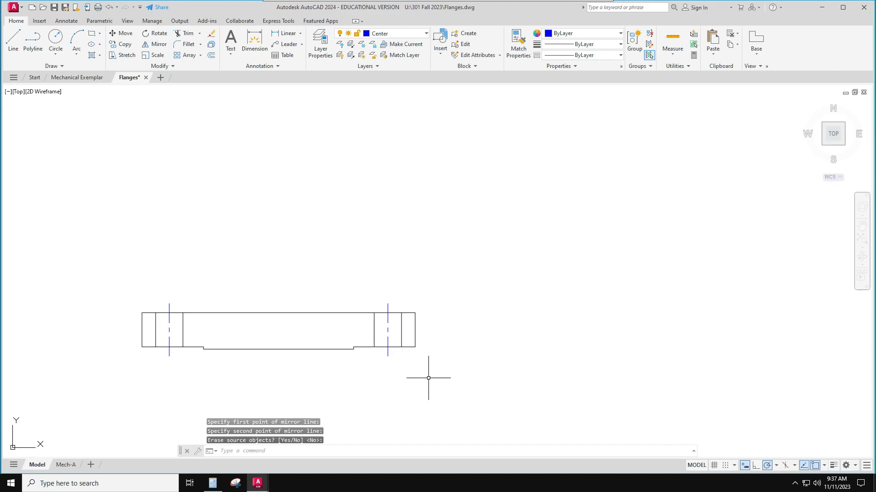
Create a new layer named hatch.
scroll(446, 369, "down", 2)
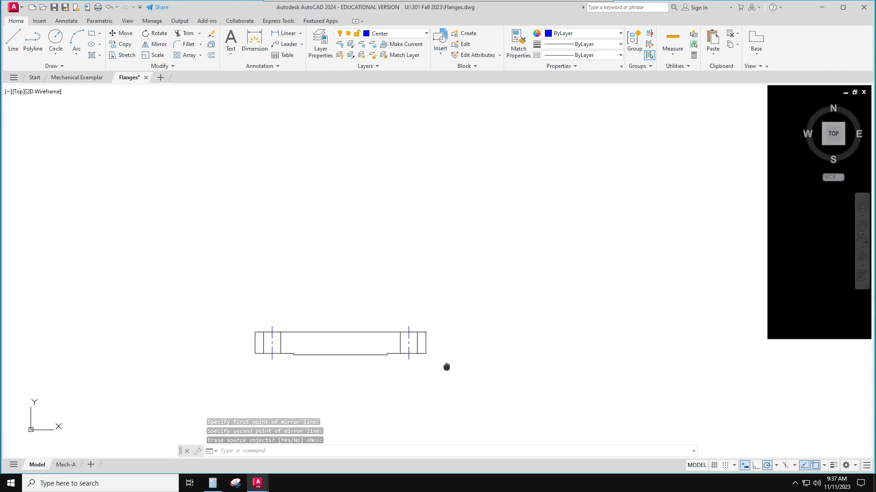
left_click(404, 34)
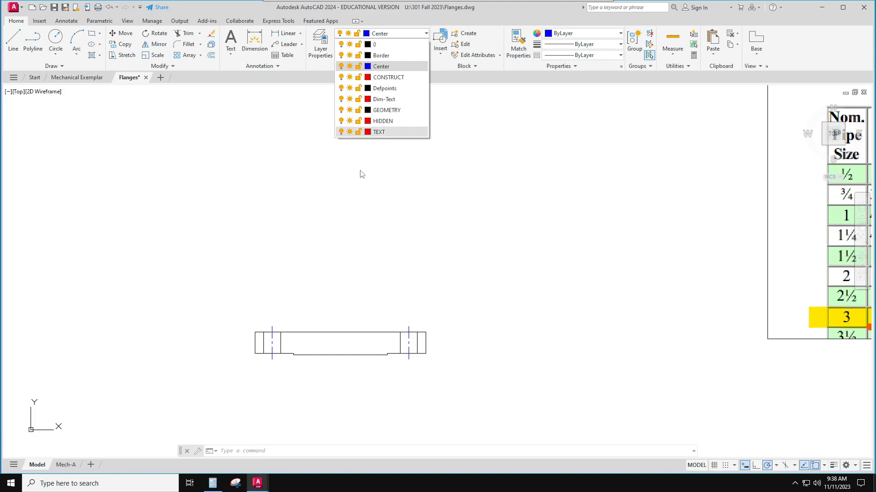
key("Escape")
left_click(321, 45)
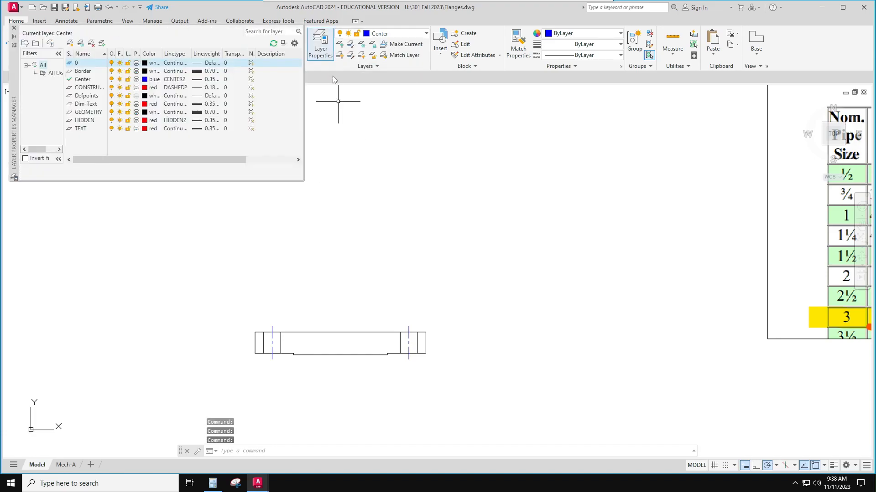
left_click(71, 45)
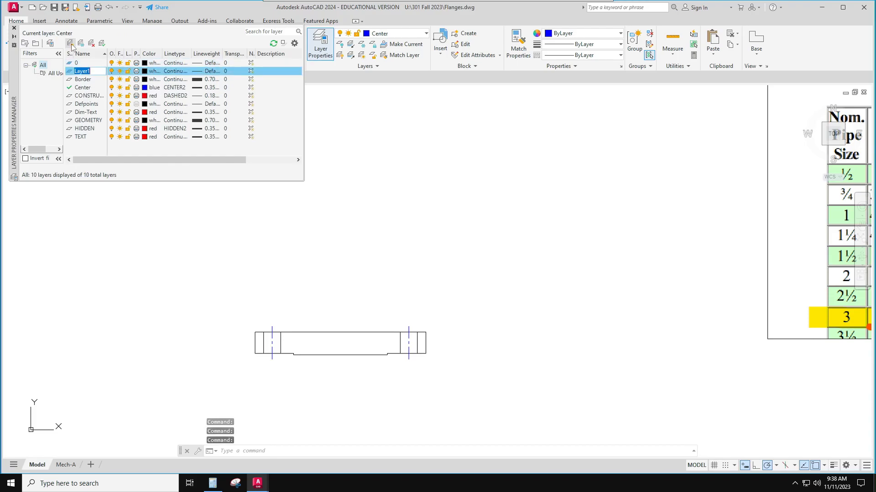
type("ha")
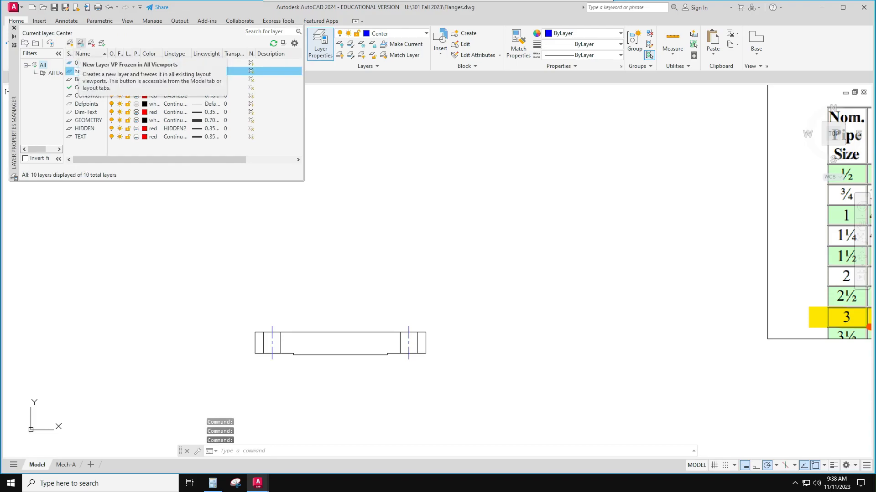
type("tch")
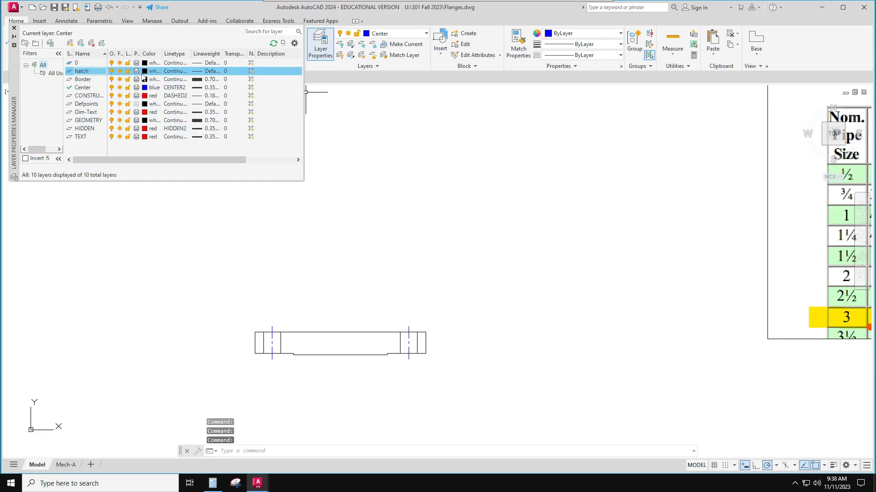
left_click(215, 71)
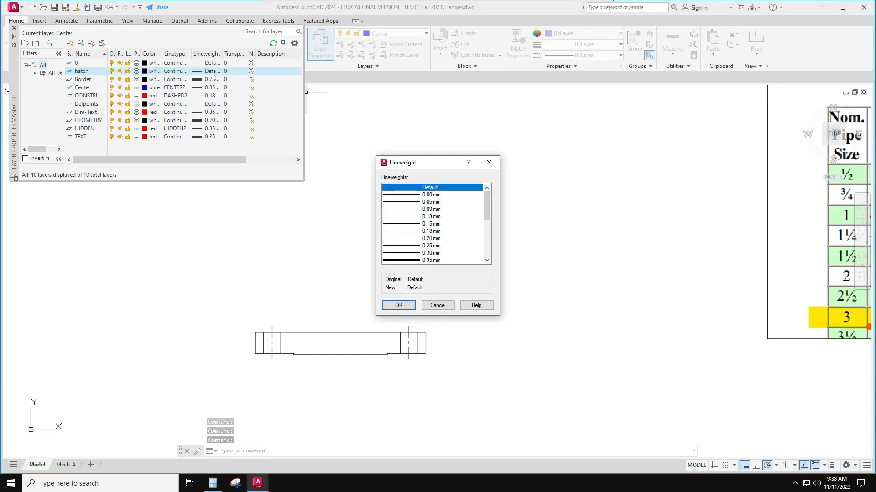
key("Escape")
key("Escape")
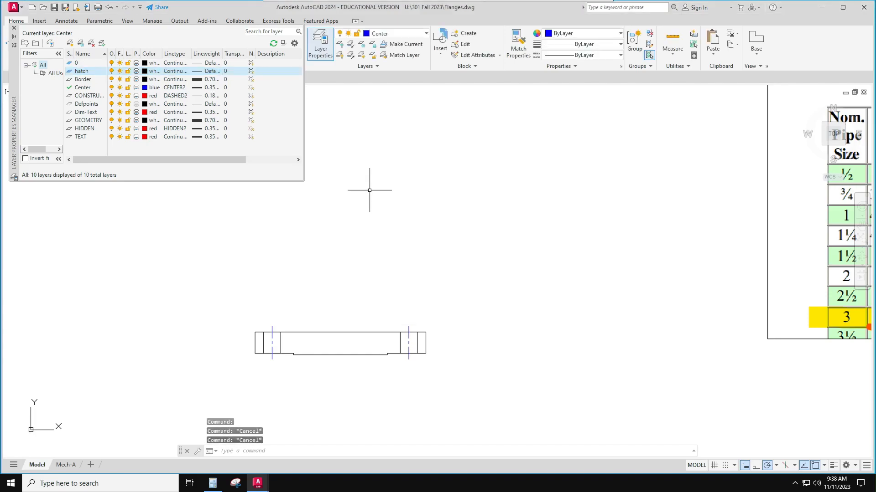
Set the lineweight listing units to inches, and close and reopen the layer properties to refresh the list.
right_click(834, 465)
left_click(839, 453)
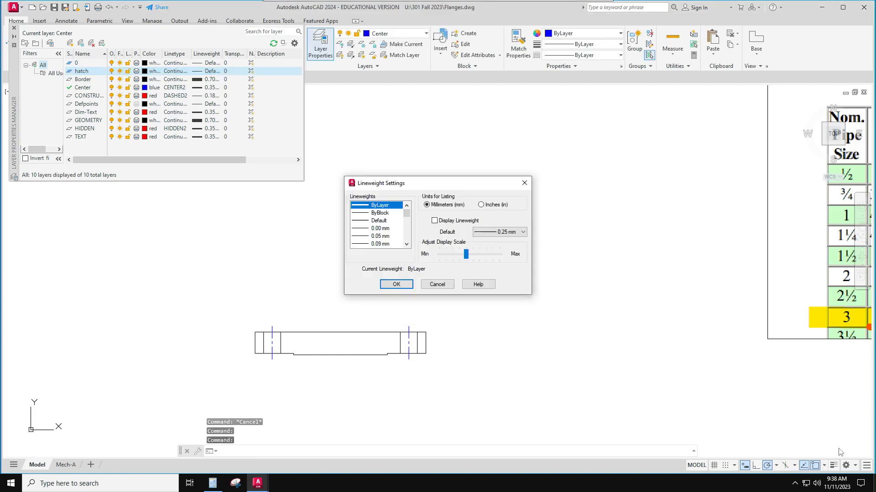
left_click(482, 205)
left_click(396, 285)
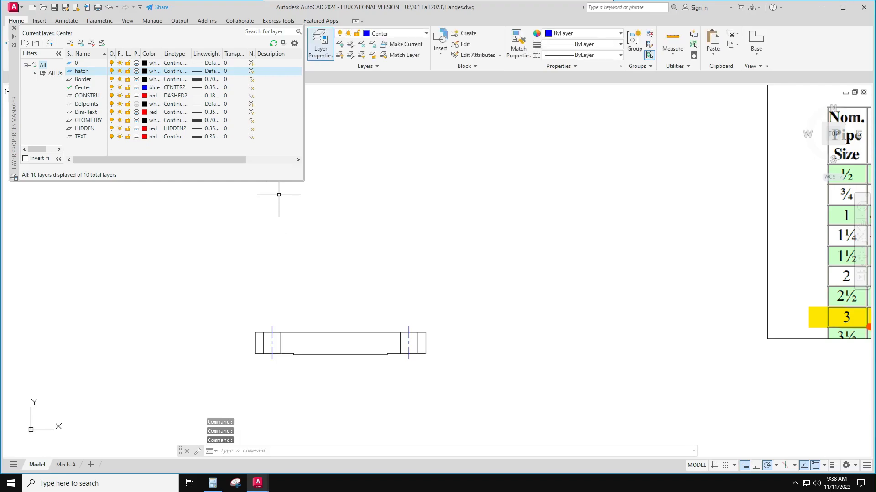
key("Escape")
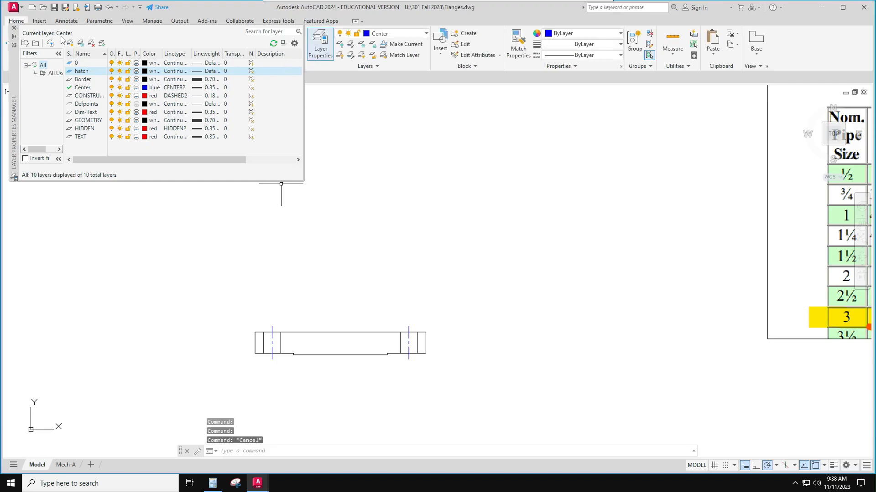
left_click(13, 28)
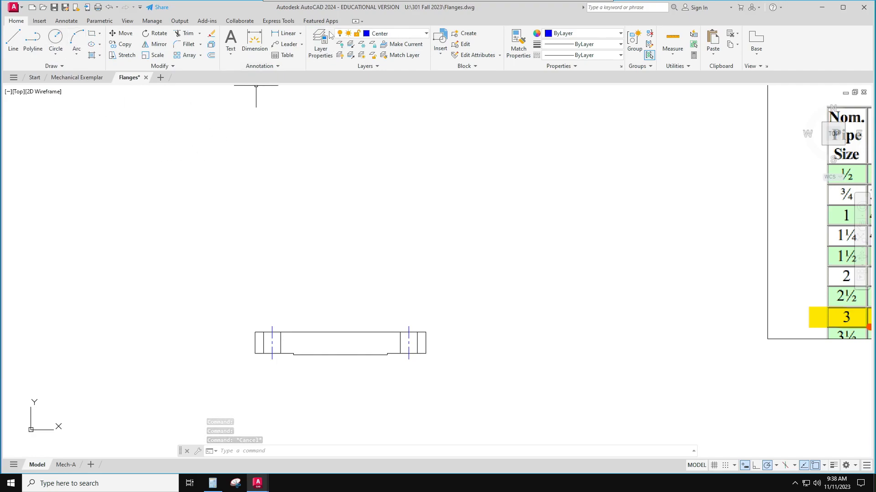
left_click(321, 44)
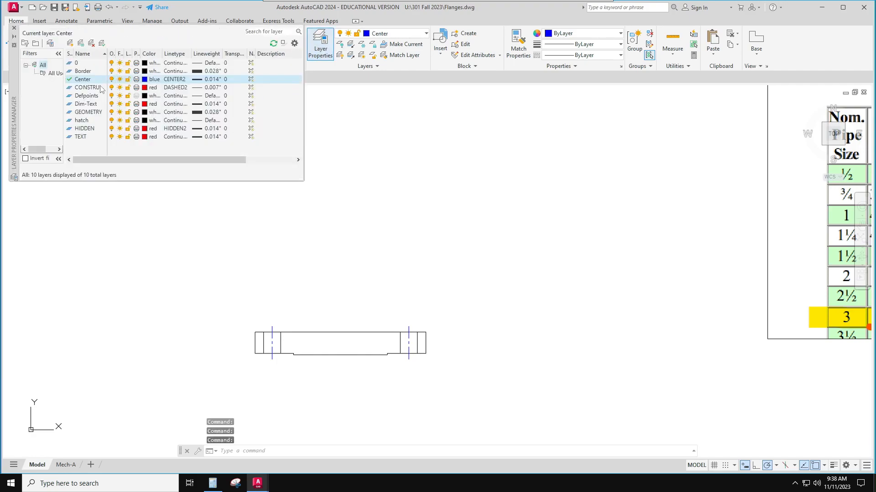
Set the hatch layer's lineweight to 0.014 inches and close the layer properties.
left_click(206, 120)
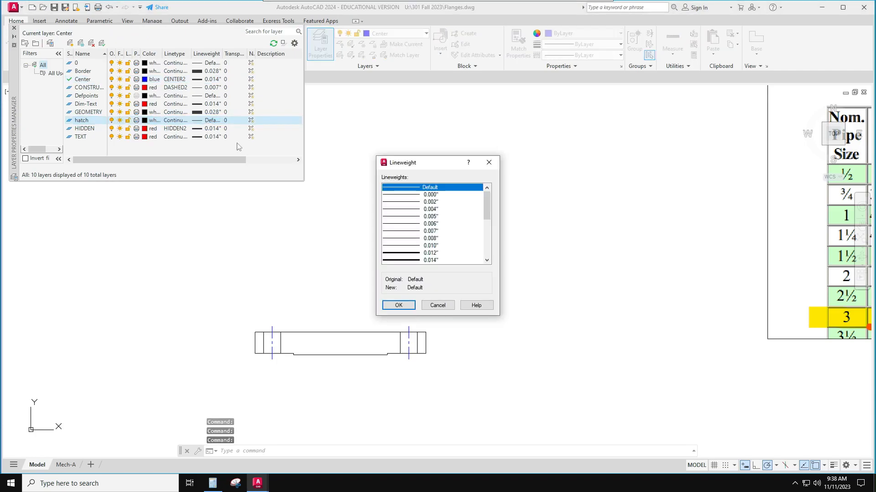
left_click(416, 260)
left_click(396, 305)
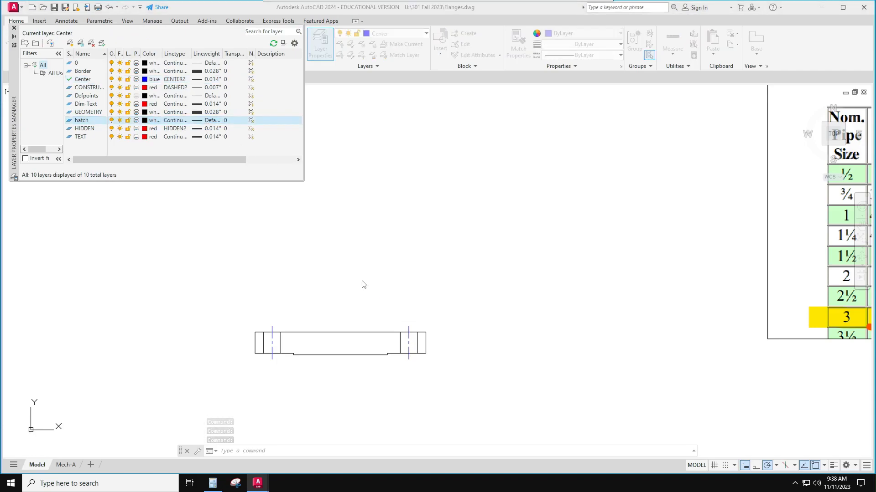
left_click(14, 28)
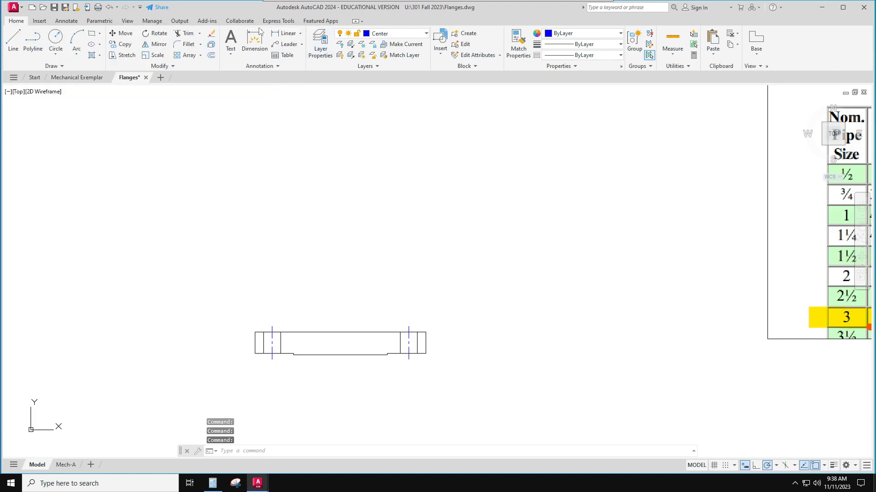
Make the hatch layer current and fill the flange section's three solid areas with an ANSI31 hatch, leaving the bolt holes open.
left_click(397, 34)
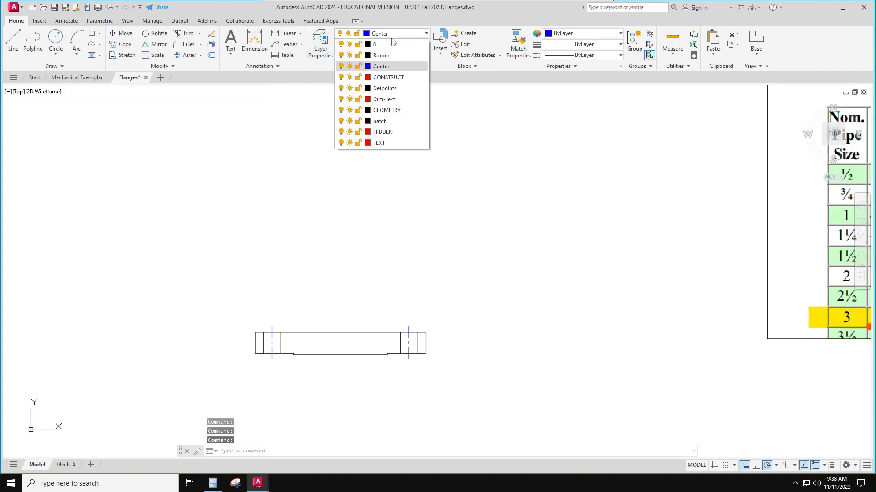
left_click(387, 121)
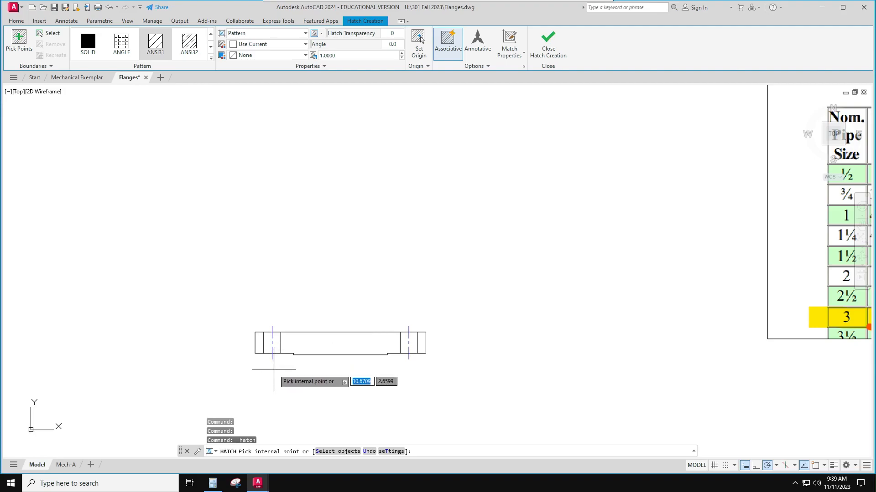
left_click(259, 344)
left_click(392, 344)
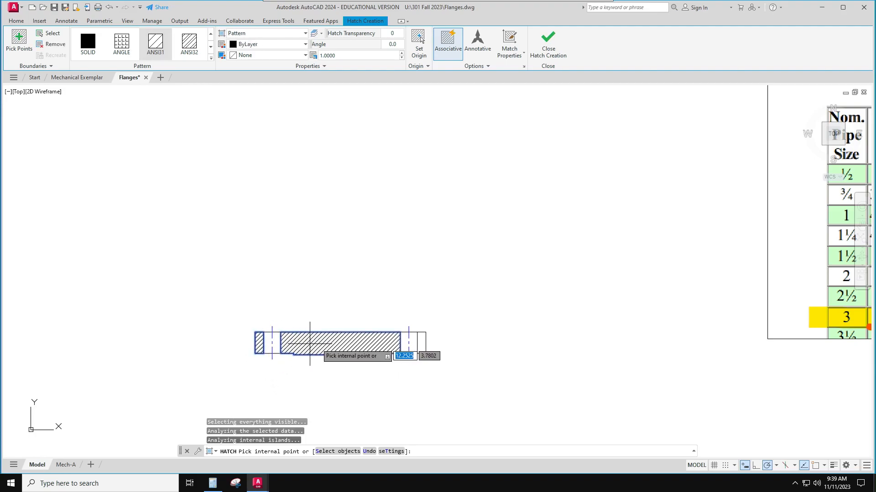
left_click(420, 342)
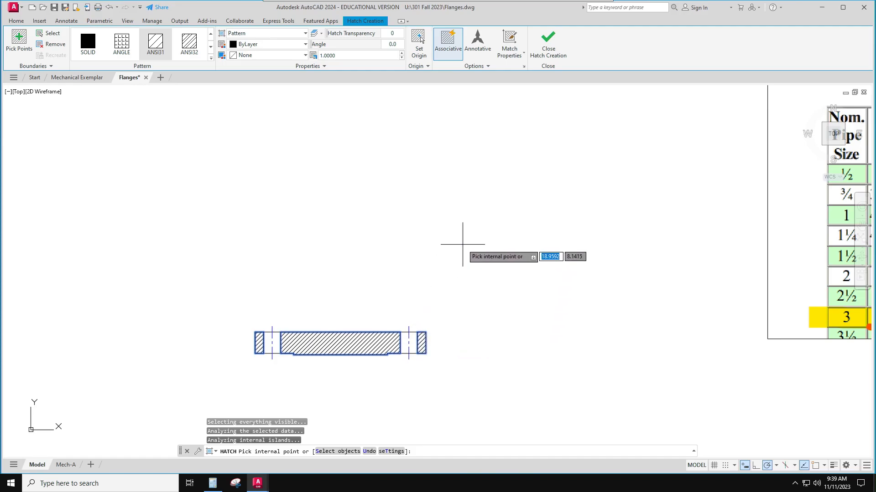
key("Return")
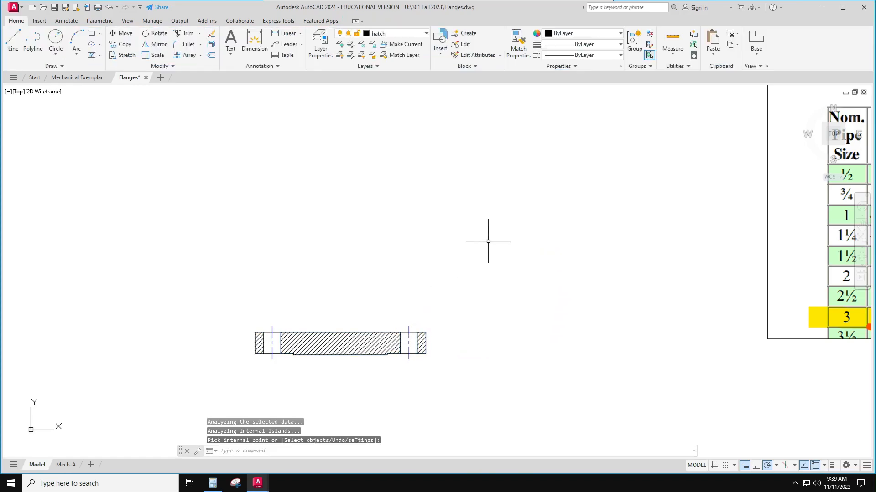
scroll(487, 259, "down", 1)
middle_click_drag(488, 260, 321, 293)
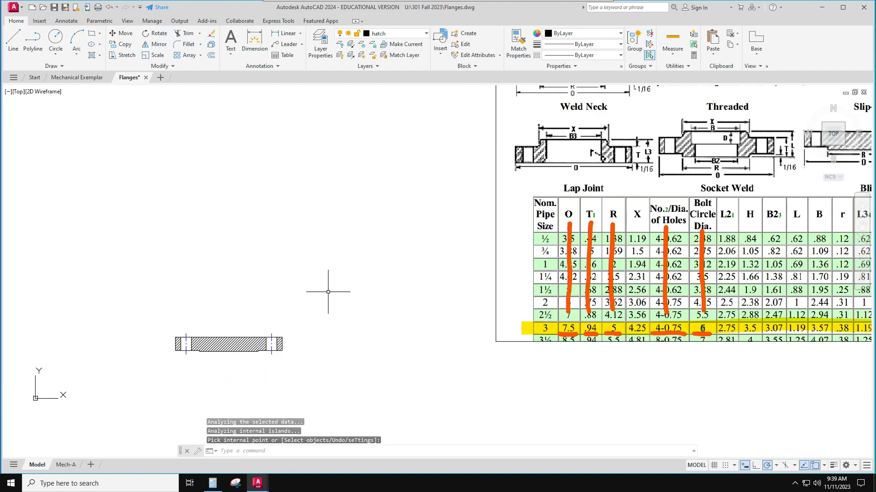